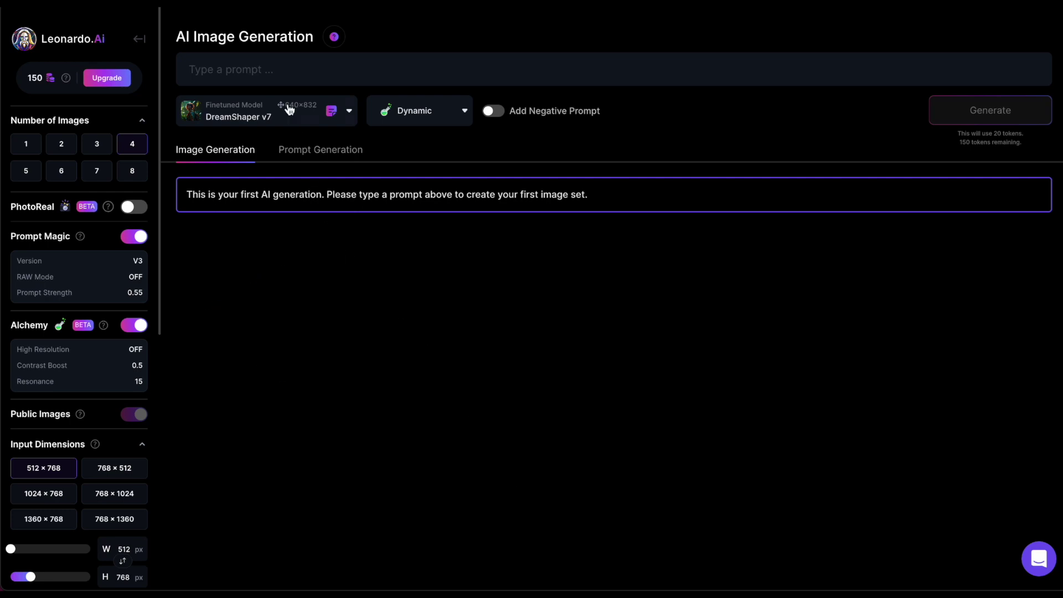
- Paste the white-haired woman portrait prompt (black tank top, blue eyes, realistic), then bring up the model list
{"action": "left_click", "coordinate": [266, 69]}
{"action": "type", "text": "photo of a young woman with medium-length white hair, wearing black tank top, standing in front of an intricate big circuit board, lighting up, a highly detailed face, beautiful blue eyes, realistic"}
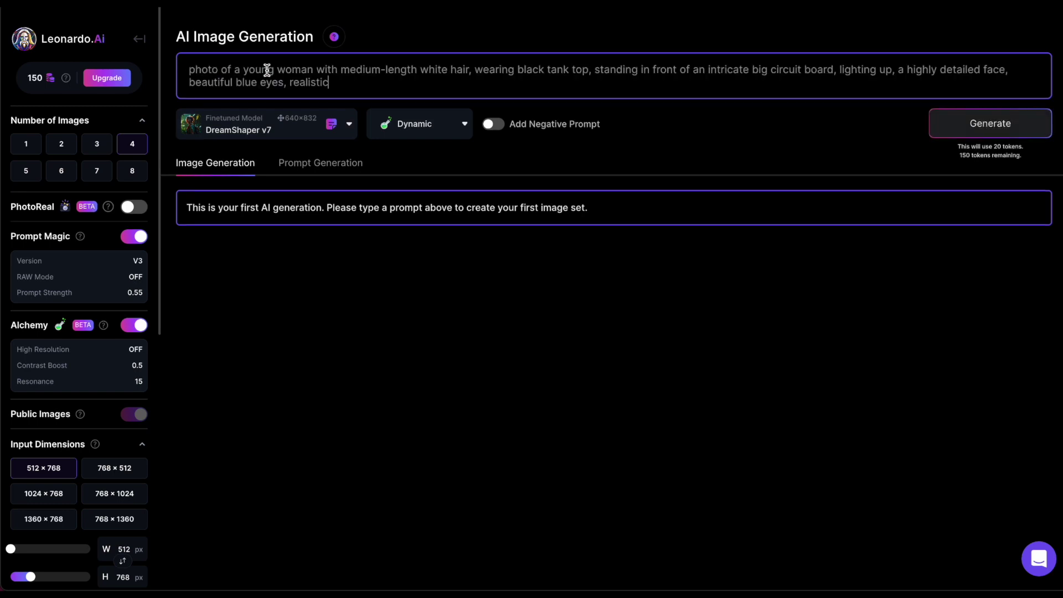
{"action": "left_click", "coordinate": [280, 131]}
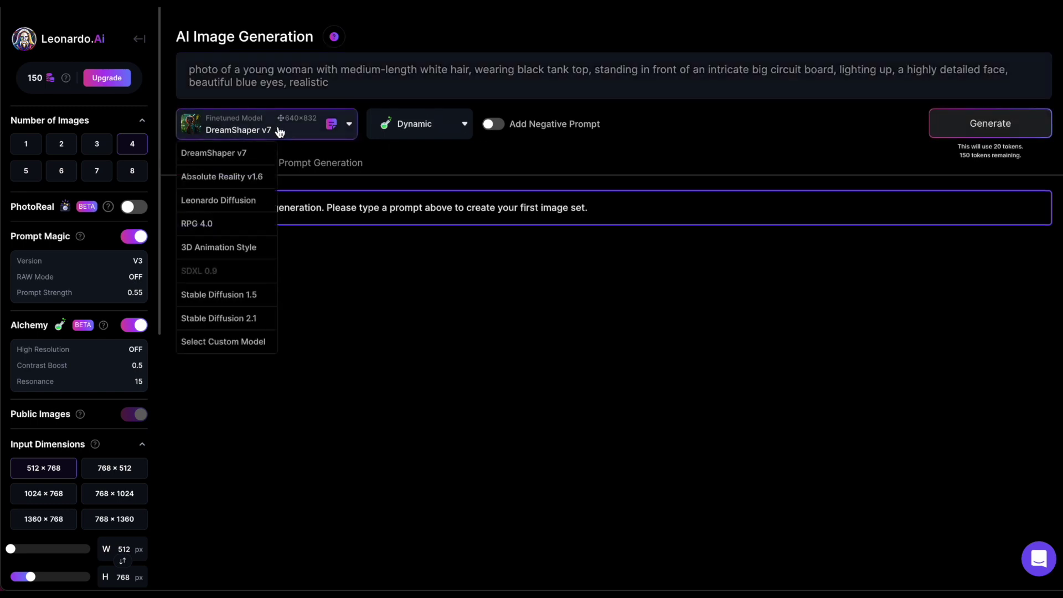
- Choose Absolute Reality v1.6 as the model and apply the Photography style preset
{"action": "left_click", "coordinate": [221, 178]}
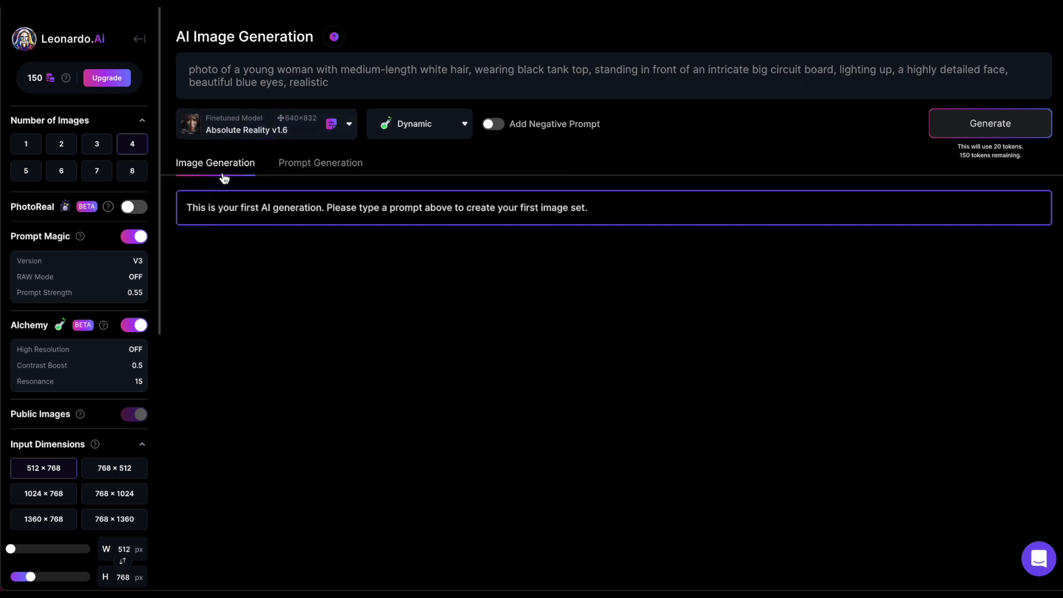
{"action": "left_click", "coordinate": [441, 126]}
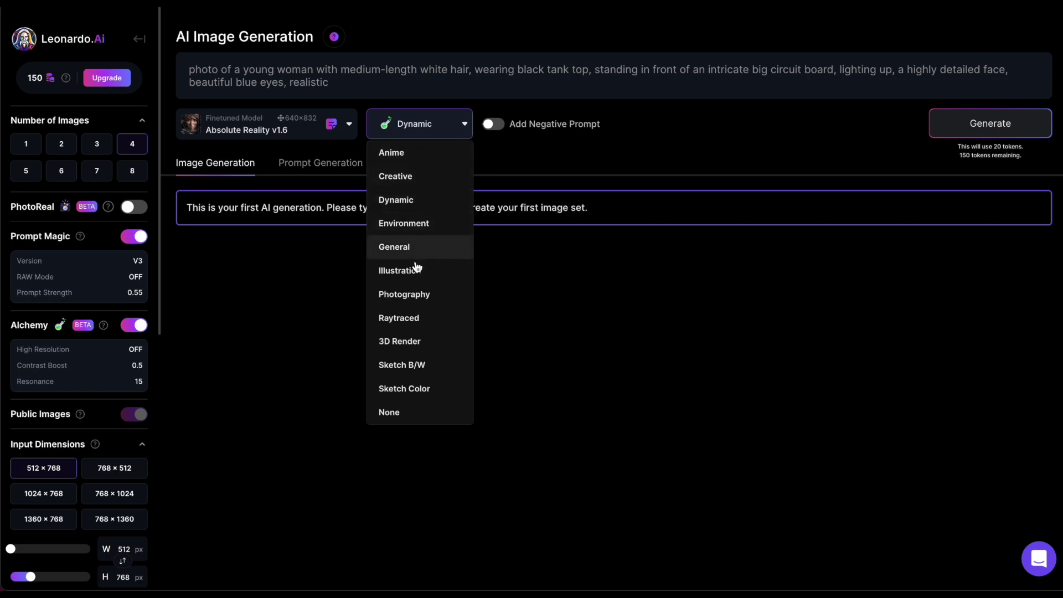
{"action": "left_click", "coordinate": [417, 303]}
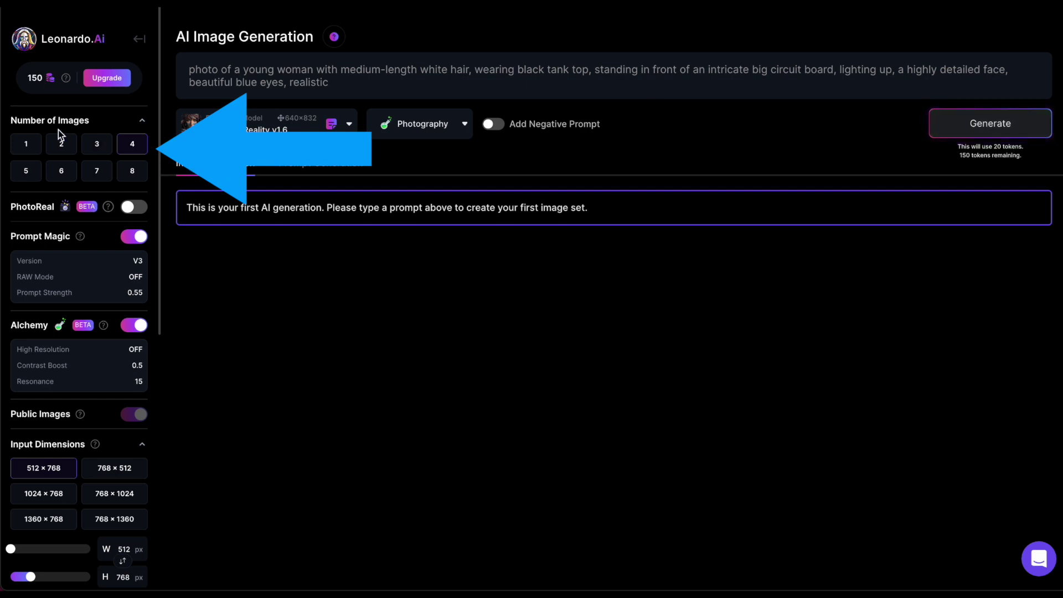
- Generate a single 512×768 portrait of the white-haired woman and view it full-size
{"action": "left_click", "coordinate": [19, 143]}
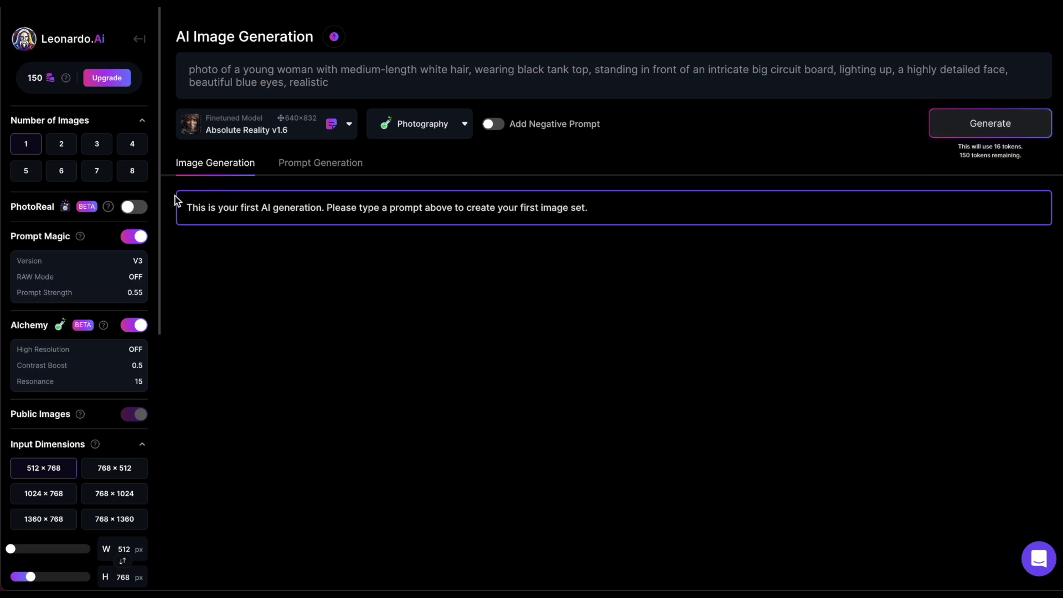
{"action": "left_click", "coordinate": [1020, 123]}
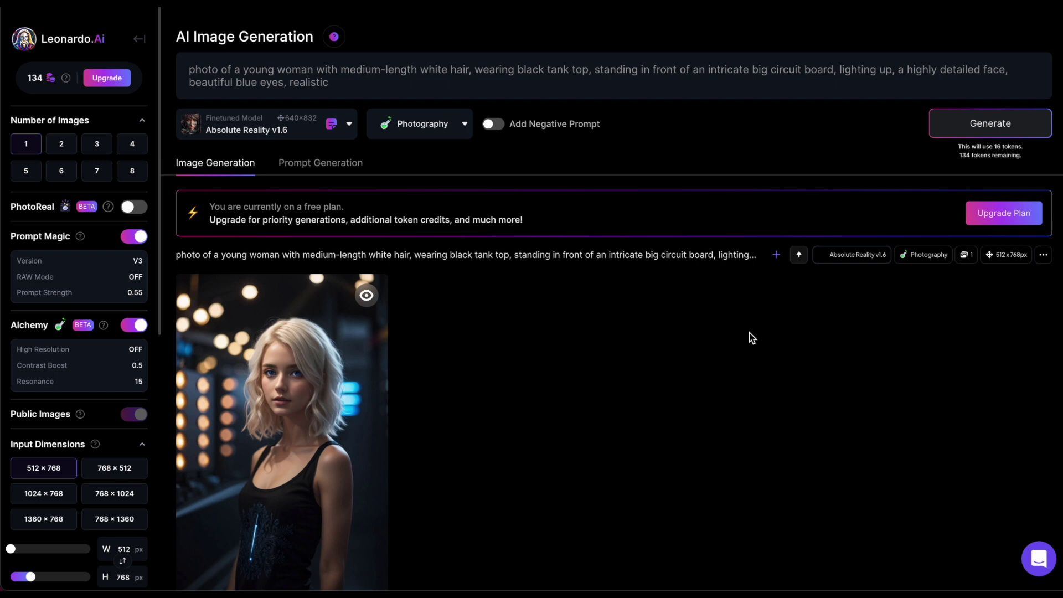
{"action": "scroll", "coordinate": [749, 333], "scroll_direction": "down", "scroll_amount": 1}
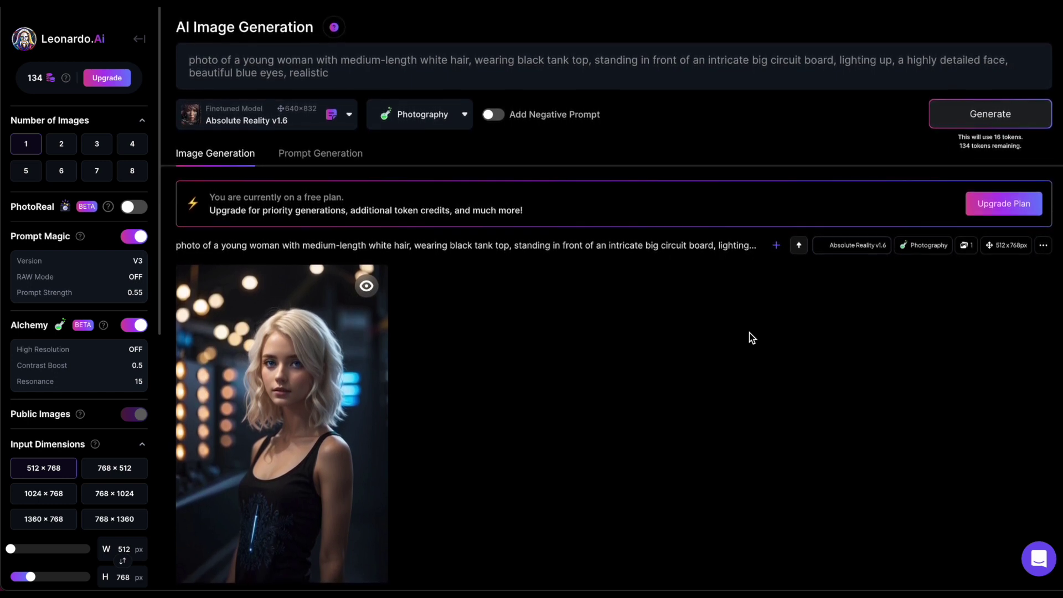
{"action": "mouse_move", "coordinate": [341, 398]}
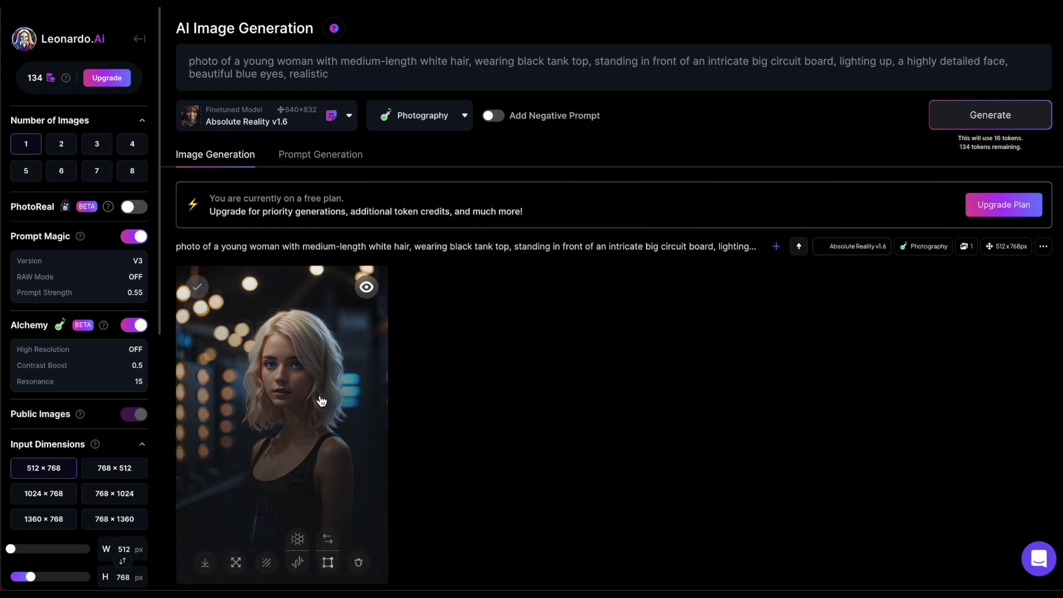
{"action": "left_click", "coordinate": [322, 400]}
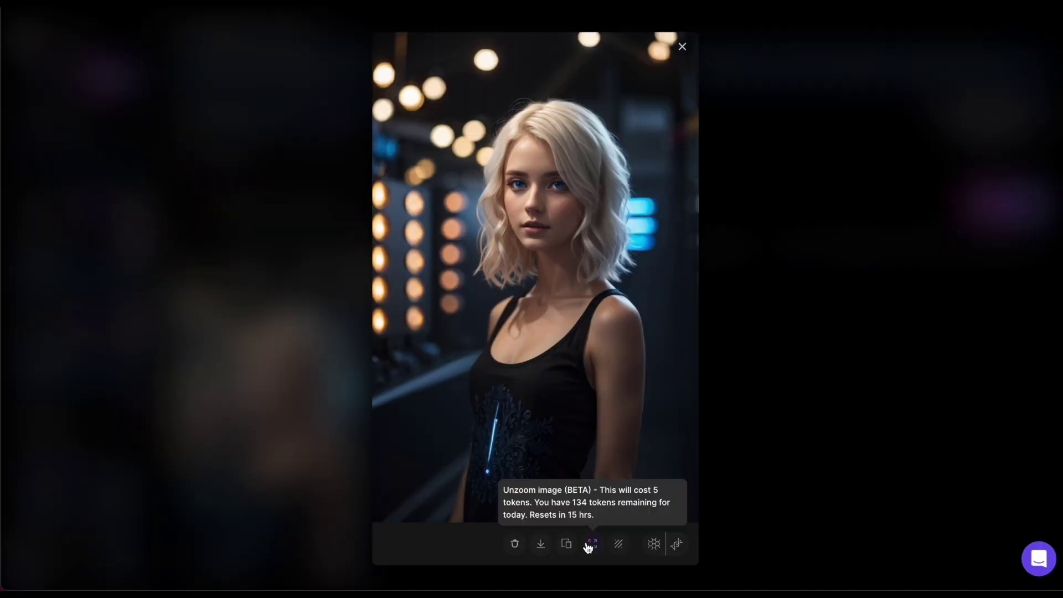
- Make an unzoomed version of the portrait, then switch the viewer back to Original Image
{"action": "left_click", "coordinate": [590, 545]}
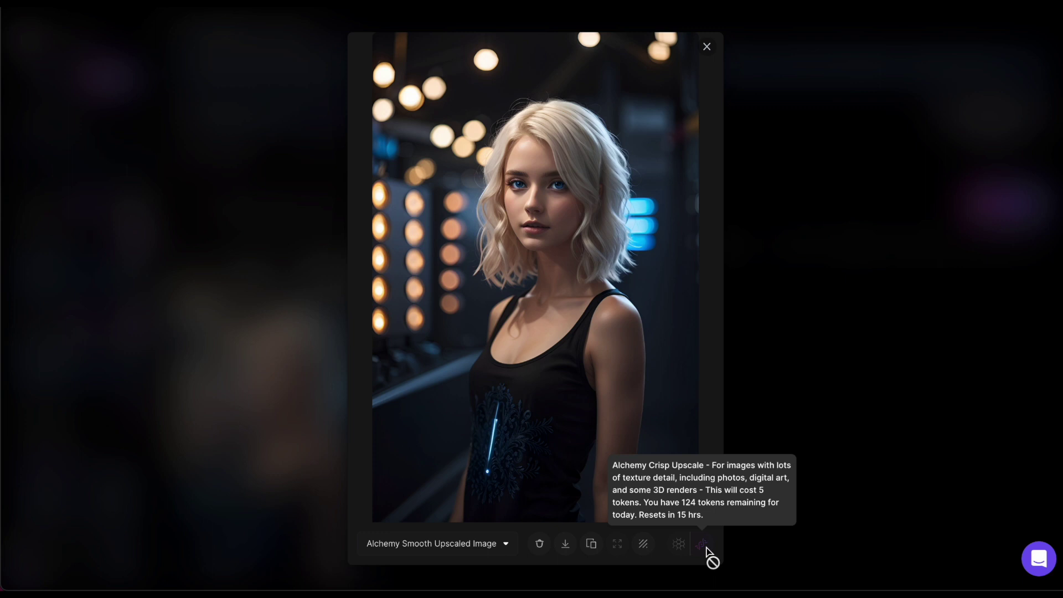
{"action": "left_click", "coordinate": [491, 545]}
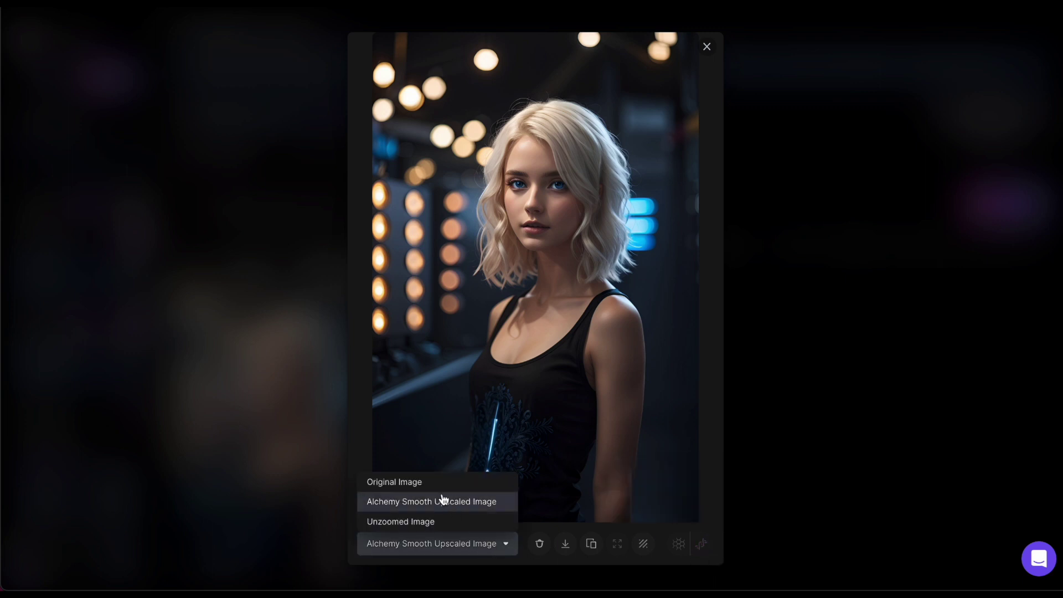
{"action": "left_click", "coordinate": [430, 483]}
{"action": "left_click", "coordinate": [432, 543]}
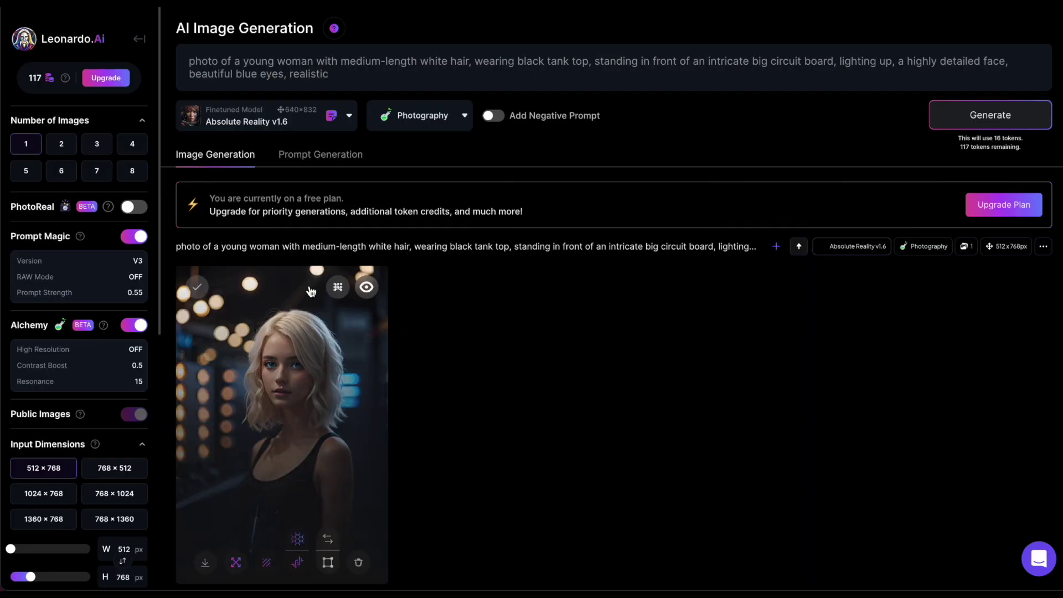
- Enable PhotoReal and generate the woman's portrait in the Cinematic style, then open PhotoReal settings
{"action": "left_click", "coordinate": [136, 208]}
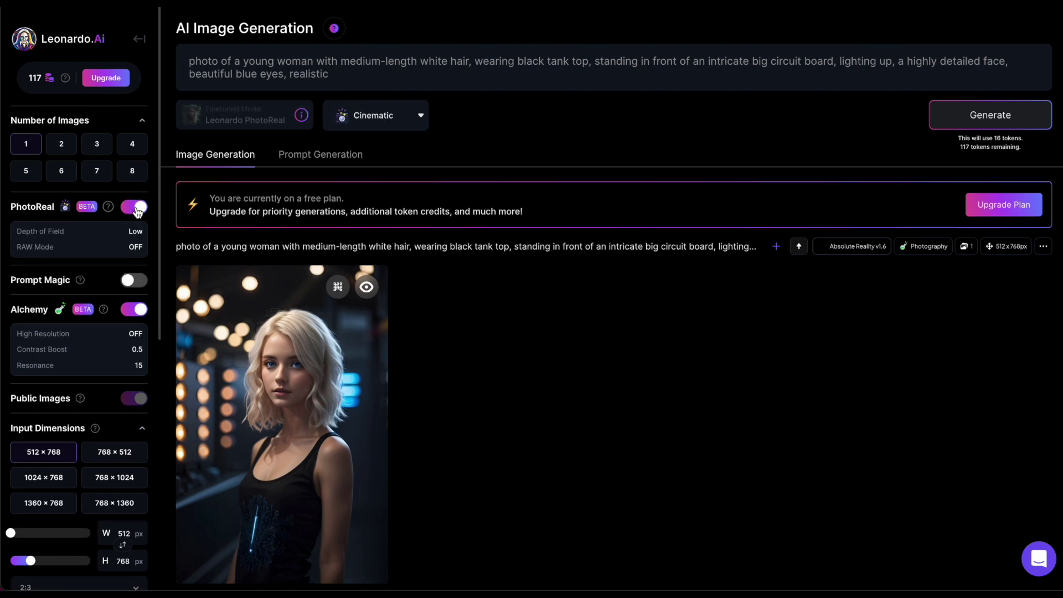
{"action": "mouse_move", "coordinate": [281, 123]}
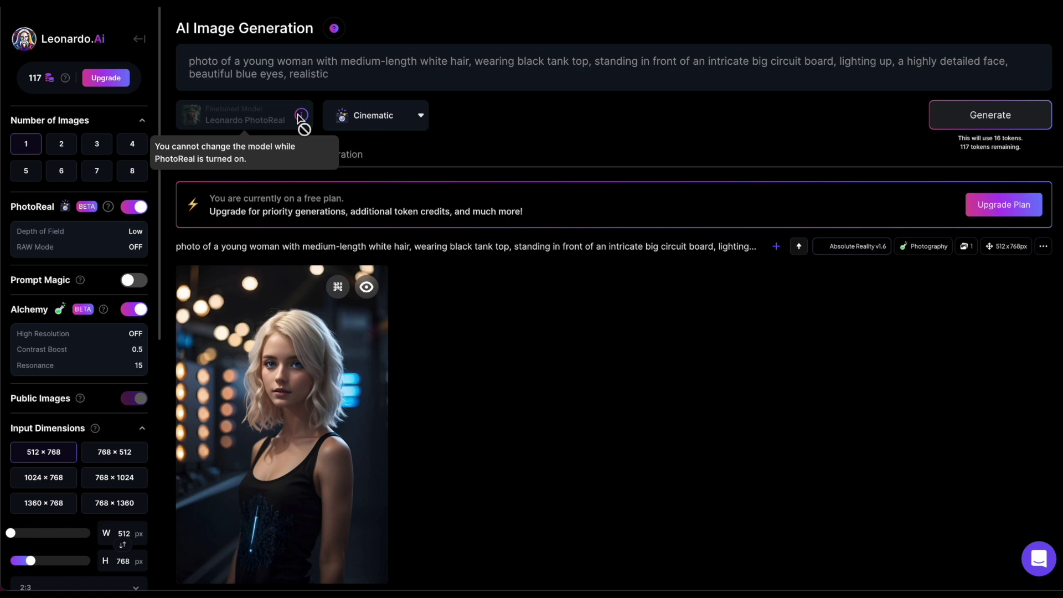
{"action": "left_click", "coordinate": [403, 117]}
{"action": "left_click", "coordinate": [991, 114]}
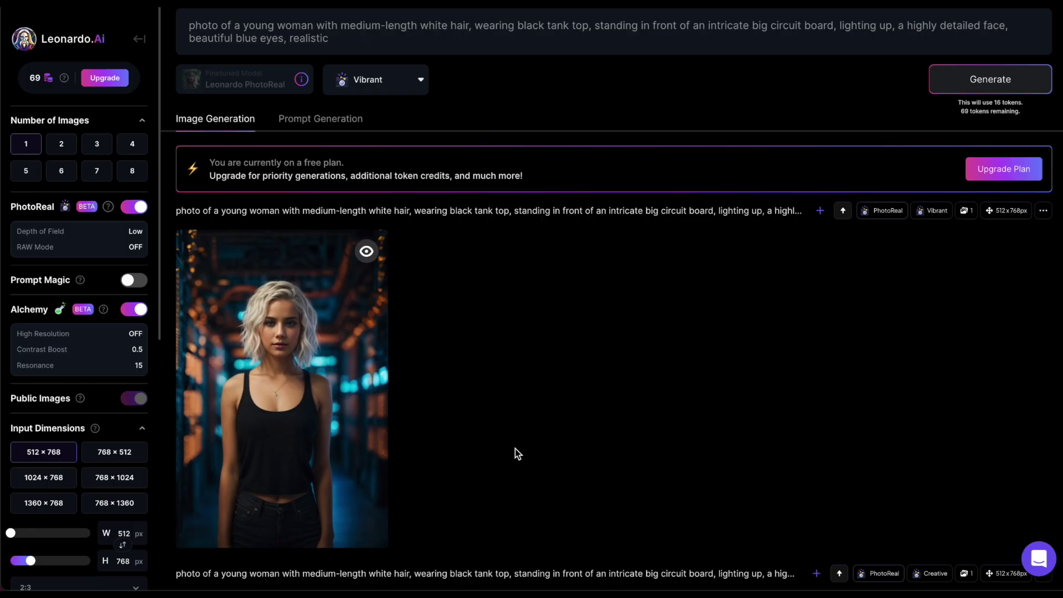
{"action": "scroll", "coordinate": [515, 449], "scroll_direction": "up", "scroll_amount": 2}
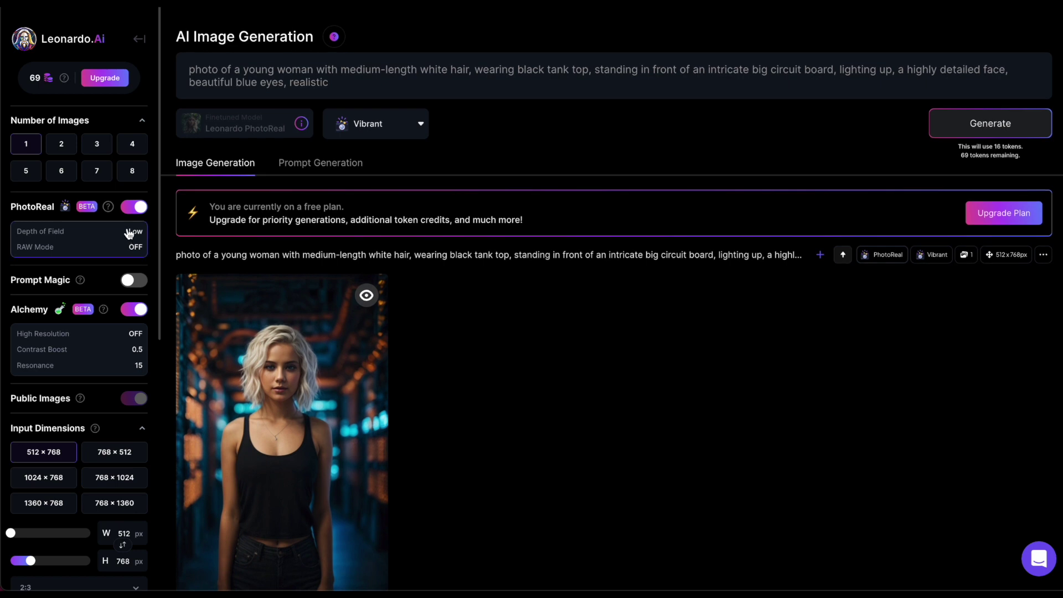
{"action": "left_click", "coordinate": [105, 249]}
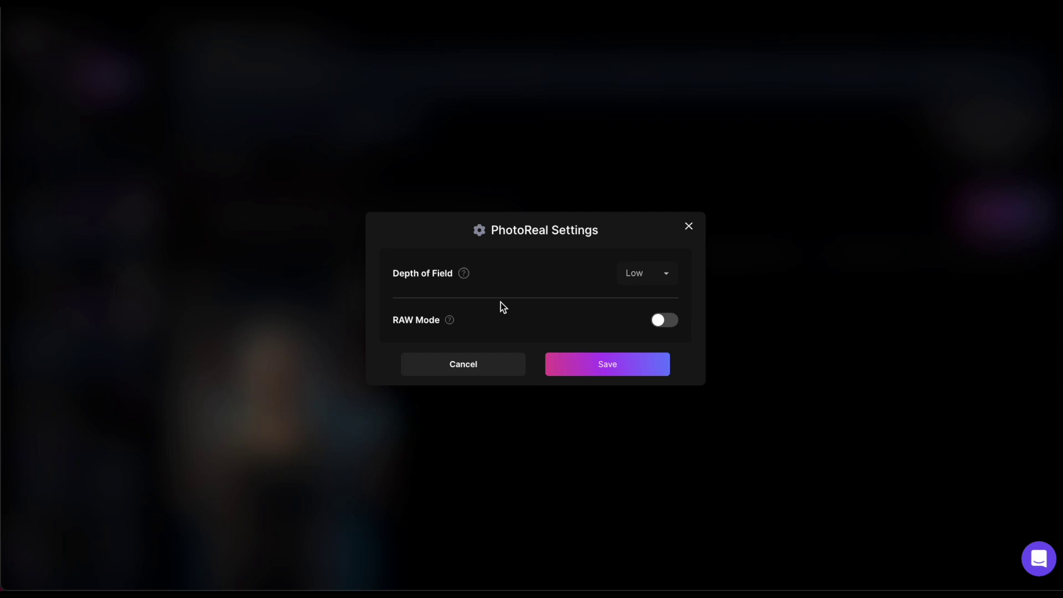
- Look over the PhotoReal Depth of Field help and its Low/Medium choices
{"action": "mouse_move", "coordinate": [466, 280]}
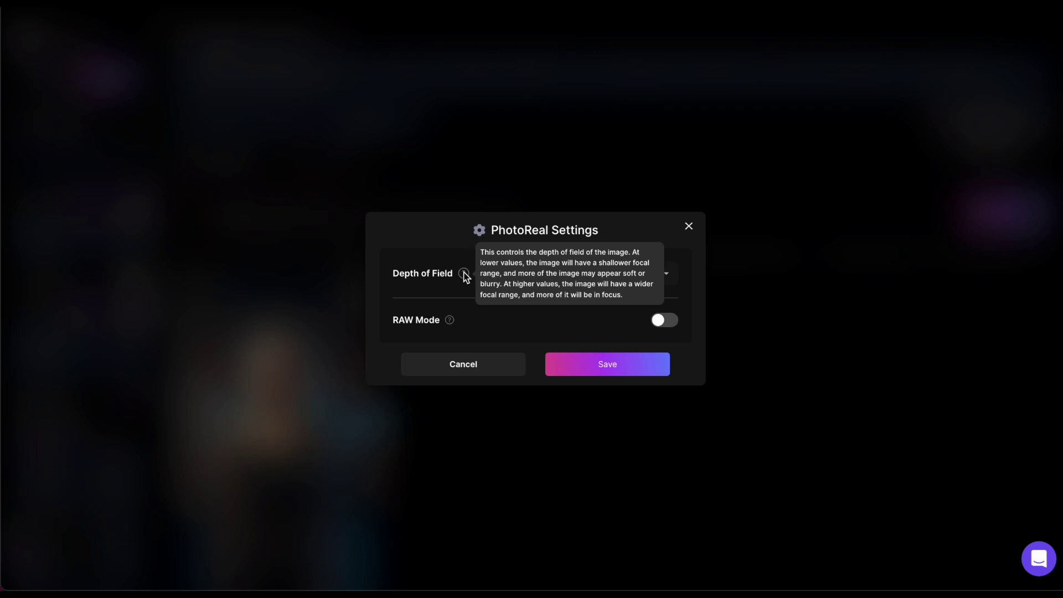
{"action": "left_click", "coordinate": [662, 277]}
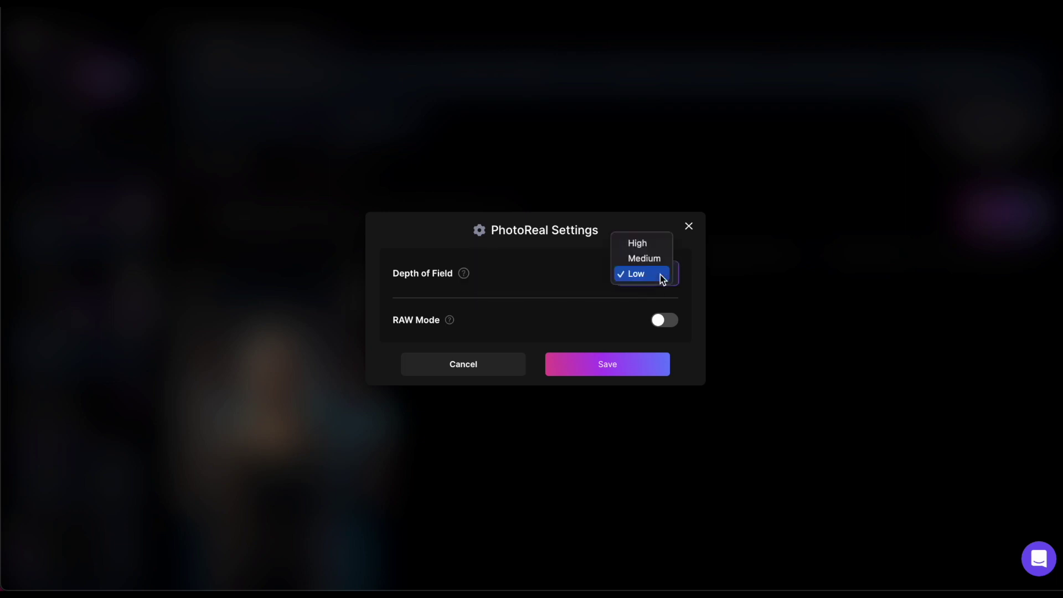
{"action": "left_click", "coordinate": [657, 259]}
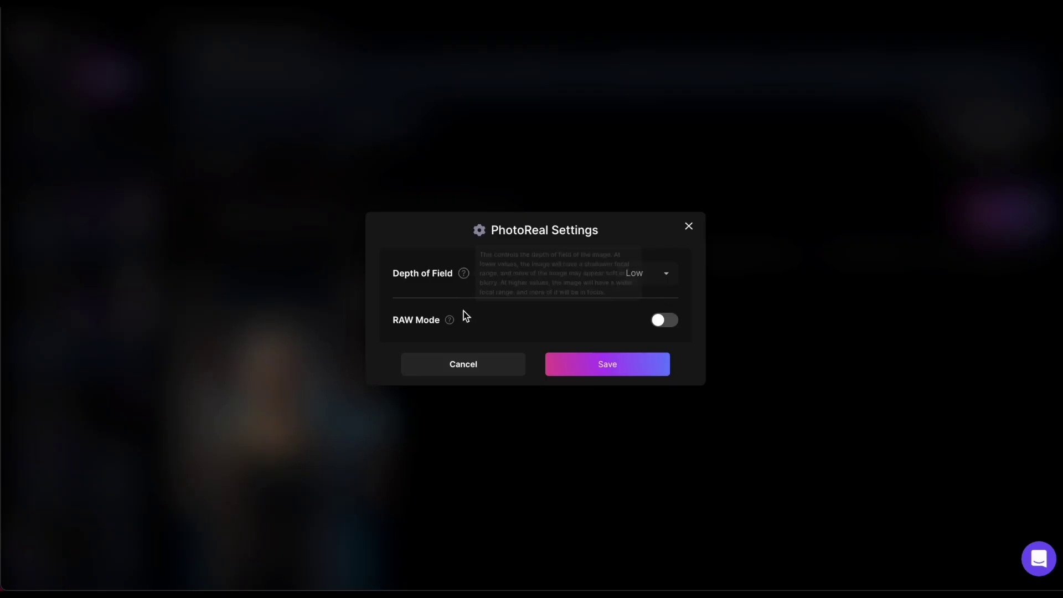
- Read the RAW Mode and Depth of Field help tips in the PhotoReal Settings dialog
{"action": "mouse_move", "coordinate": [453, 324]}
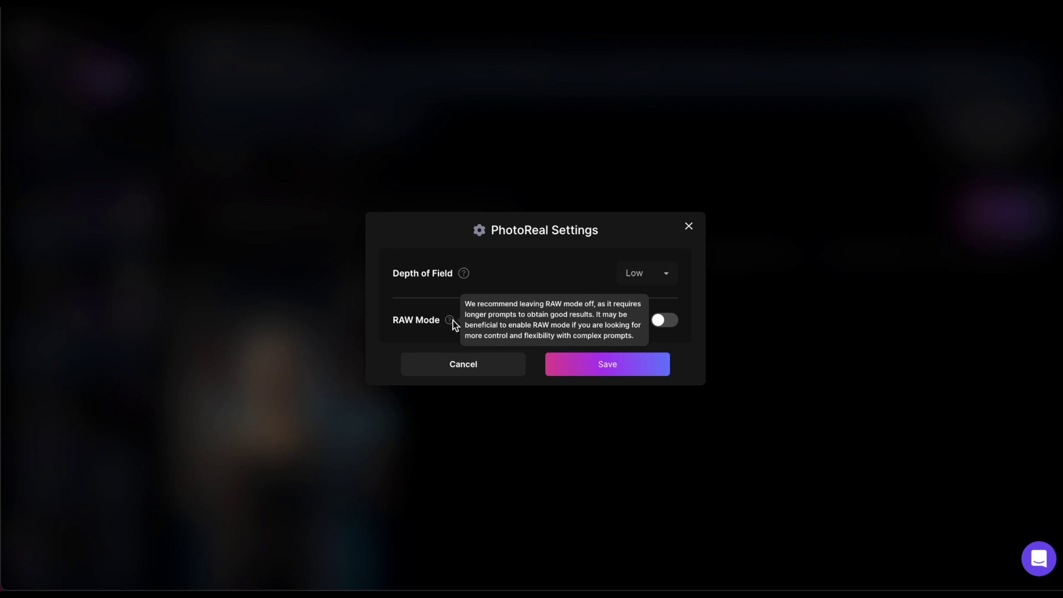
{"action": "mouse_move", "coordinate": [464, 275]}
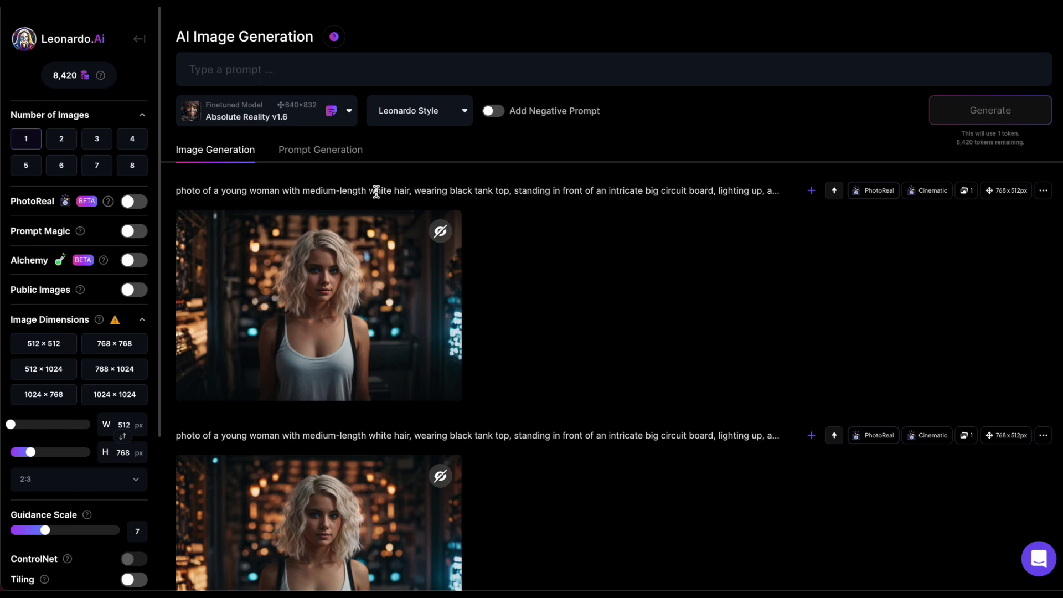
- Enable Prompt Magic, which defaults to V2, High Contrast on, strength 0.55
{"action": "left_click", "coordinate": [135, 233]}
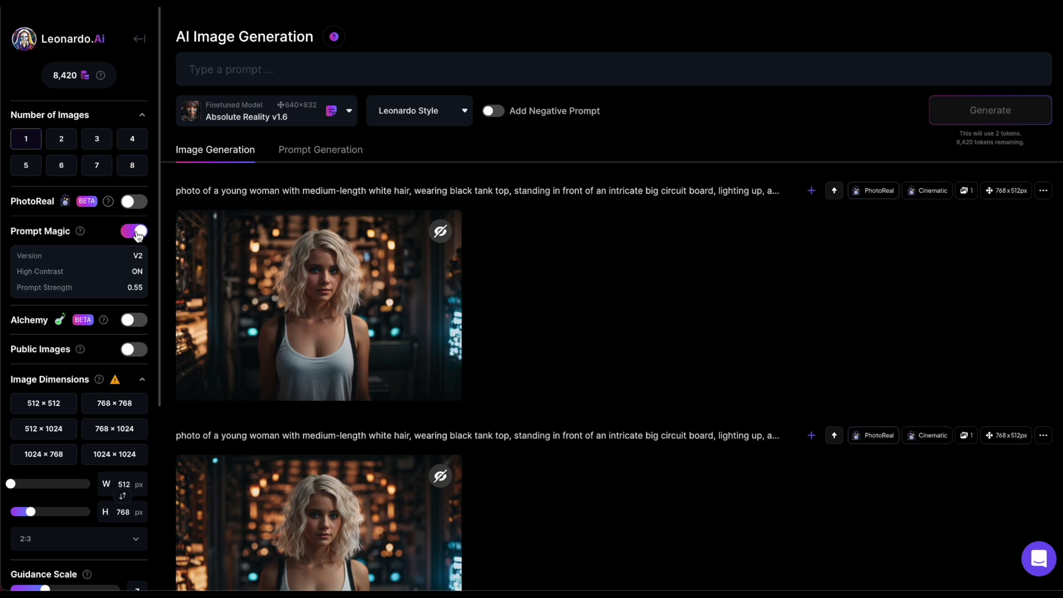
- Bring up the Prompt Magic Settings dialog showing V2, strength 0.55 and High Contrast on
{"action": "left_click", "coordinate": [128, 260]}
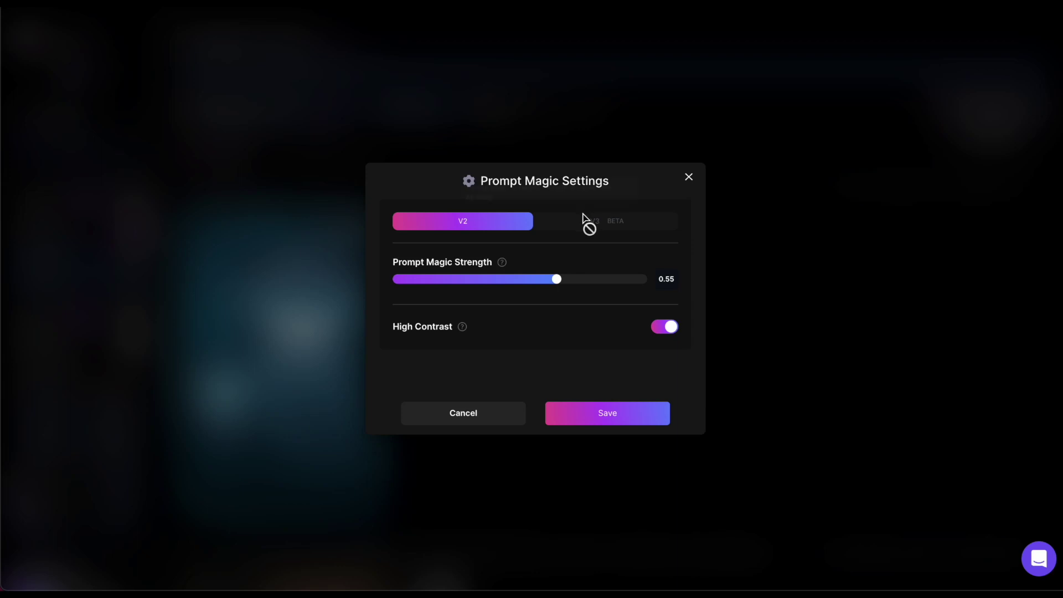
- Disable High Contrast for Prompt Magic, leaving V2 at strength 0.55
{"action": "mouse_move", "coordinate": [583, 213]}
{"action": "left_click", "coordinate": [666, 330]}
- Save Prompt Magic V3, generate 'luminous jellyfish drifting in the ocean', and view the result full size
{"action": "left_click", "coordinate": [605, 417]}
{"action": "left_click", "coordinate": [220, 72]}
{"action": "type", "text": "luminous jellyfish drifting in the ocean"}
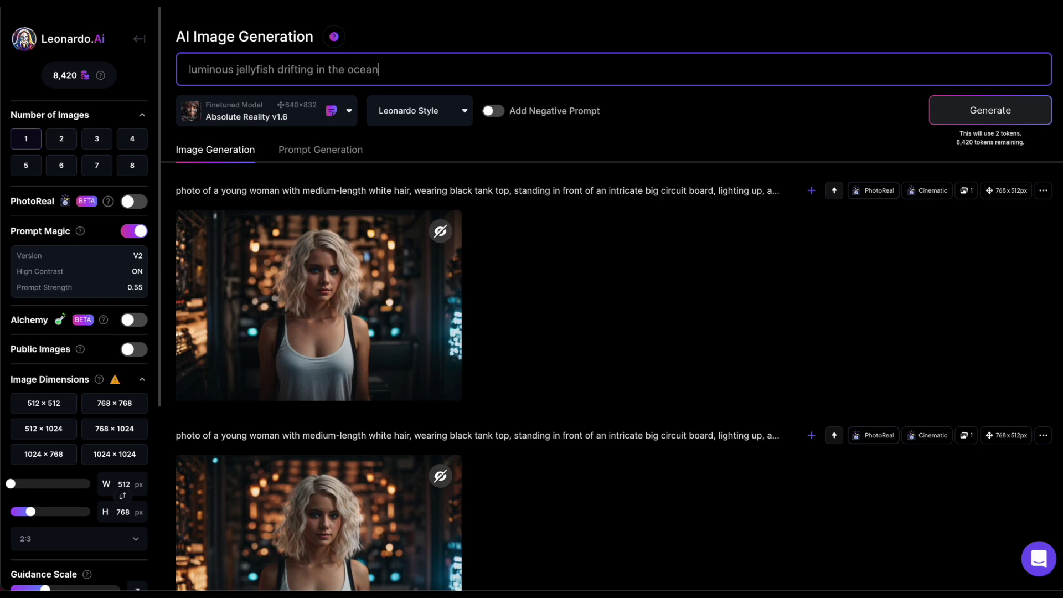
{"action": "left_click", "coordinate": [939, 109]}
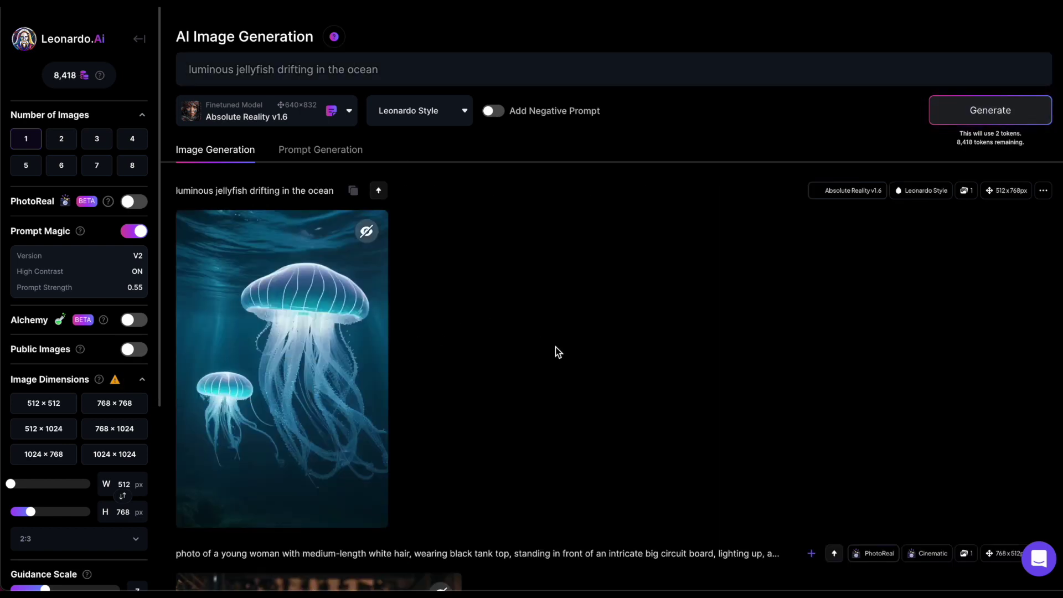
{"action": "left_click", "coordinate": [344, 365]}
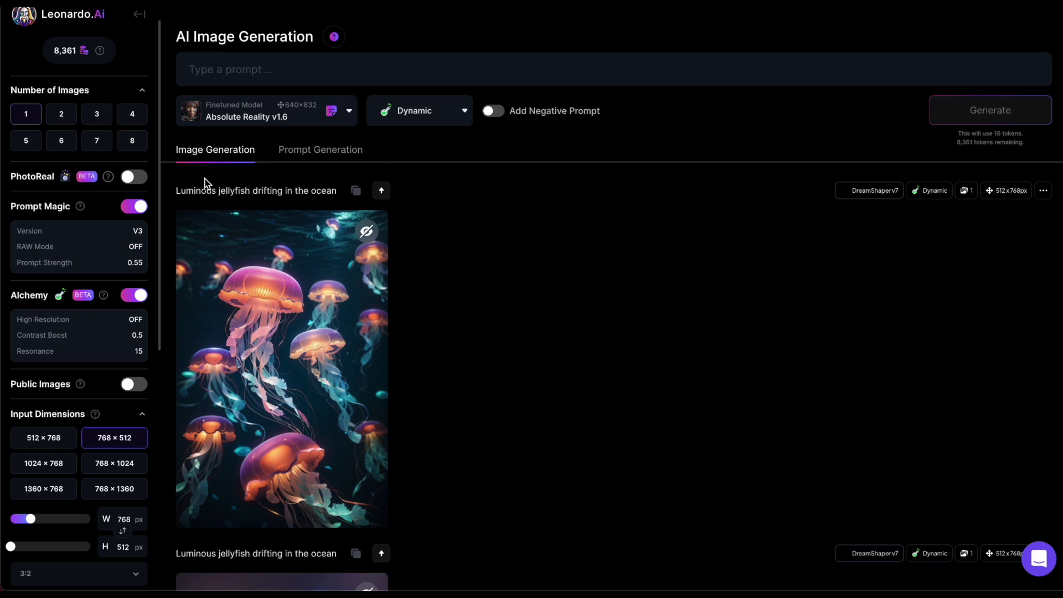
- With Prompt Magic and Alchemy off, generate the pasted white-bearded old-man prompt and enlarge the result
{"action": "left_click", "coordinate": [128, 209]}
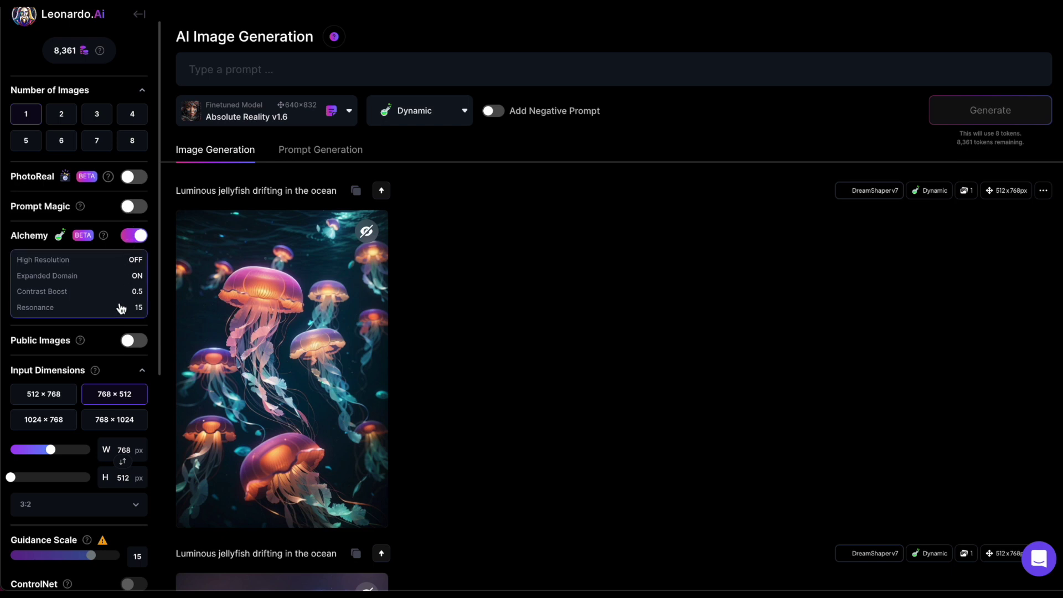
{"action": "left_click", "coordinate": [129, 235]}
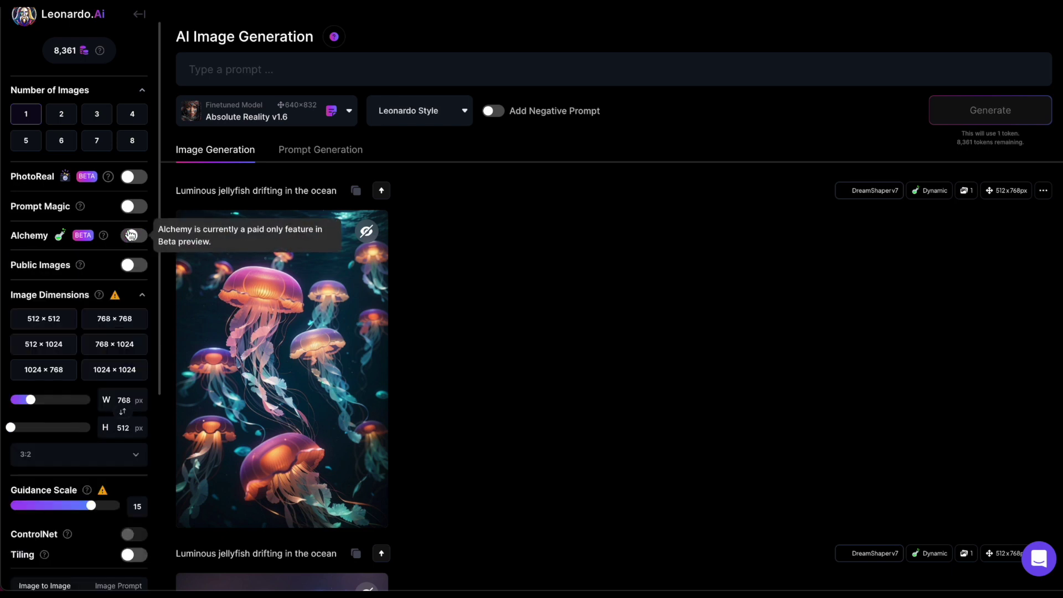
{"action": "left_click", "coordinate": [426, 72]}
{"action": "type", "text": "The face of an old man with a white beard and green eyes"}
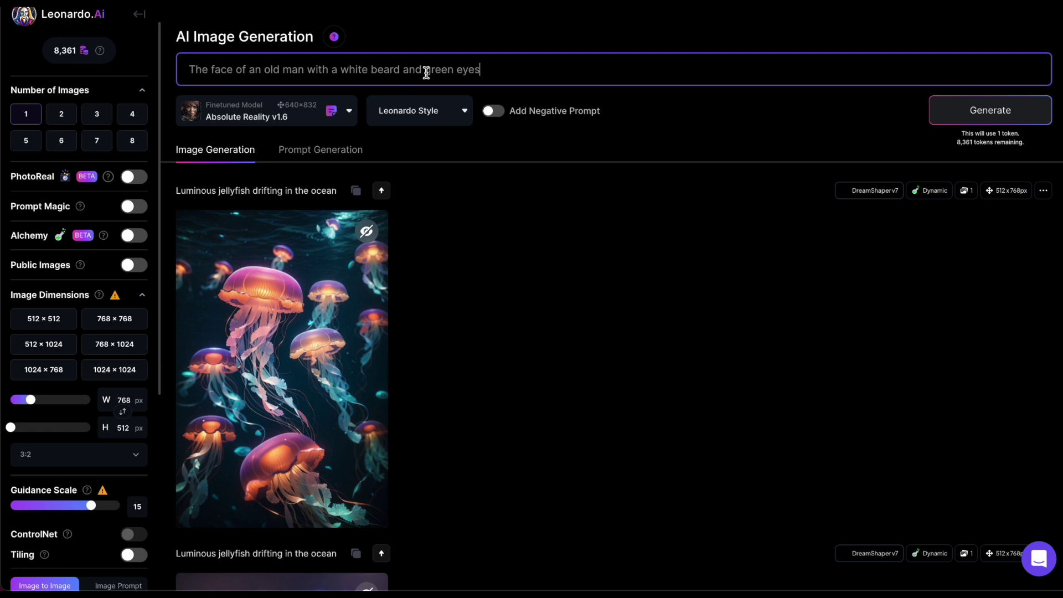
{"action": "left_click", "coordinate": [977, 110]}
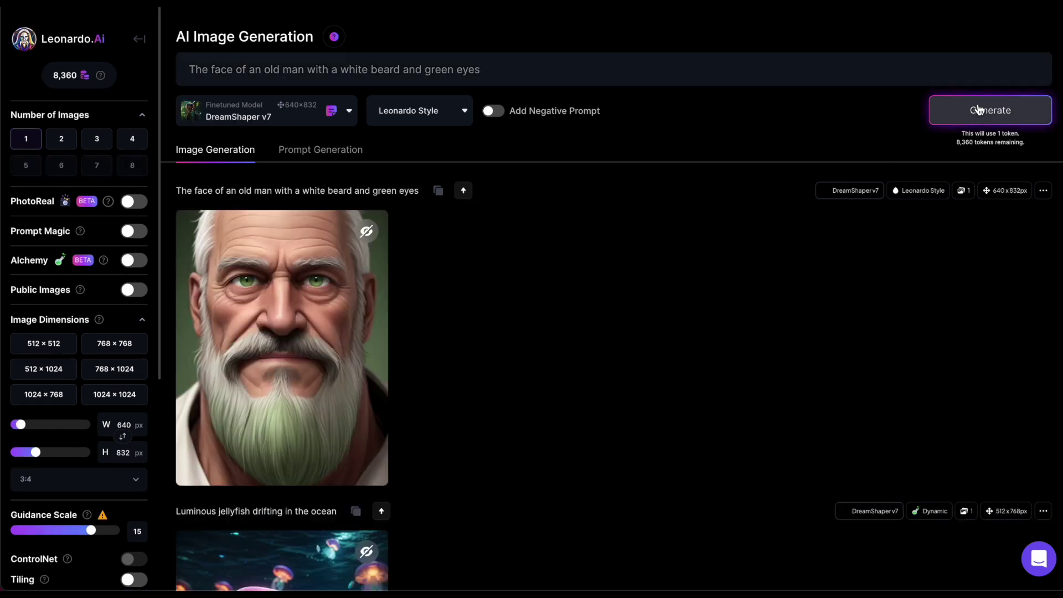
{"action": "left_click", "coordinate": [346, 406]}
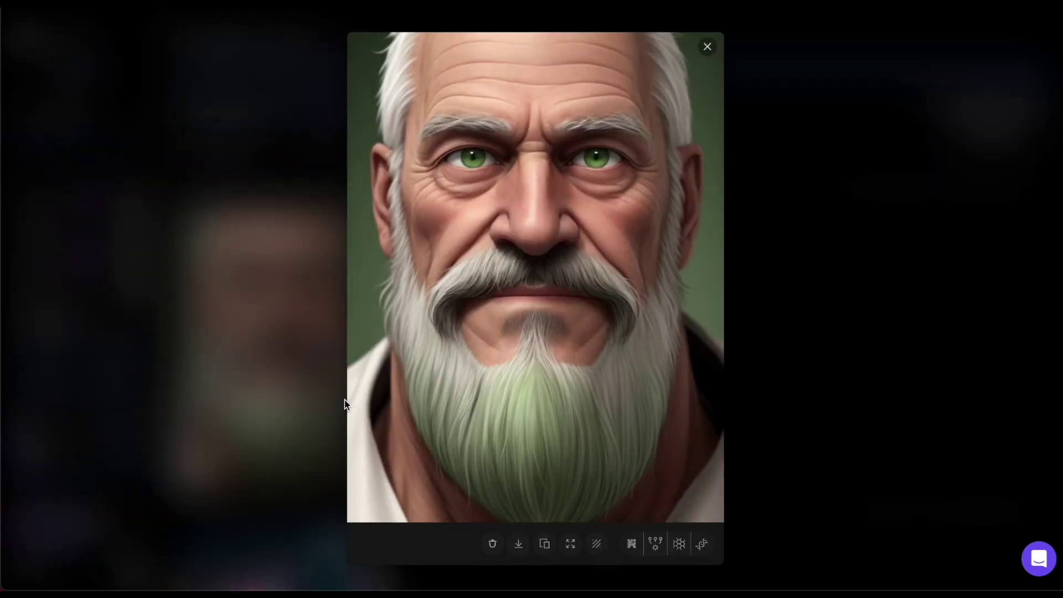
- Turn Alchemy on, regenerate the old-man portrait, and view it enlarged
{"action": "key", "text": "Escape"}
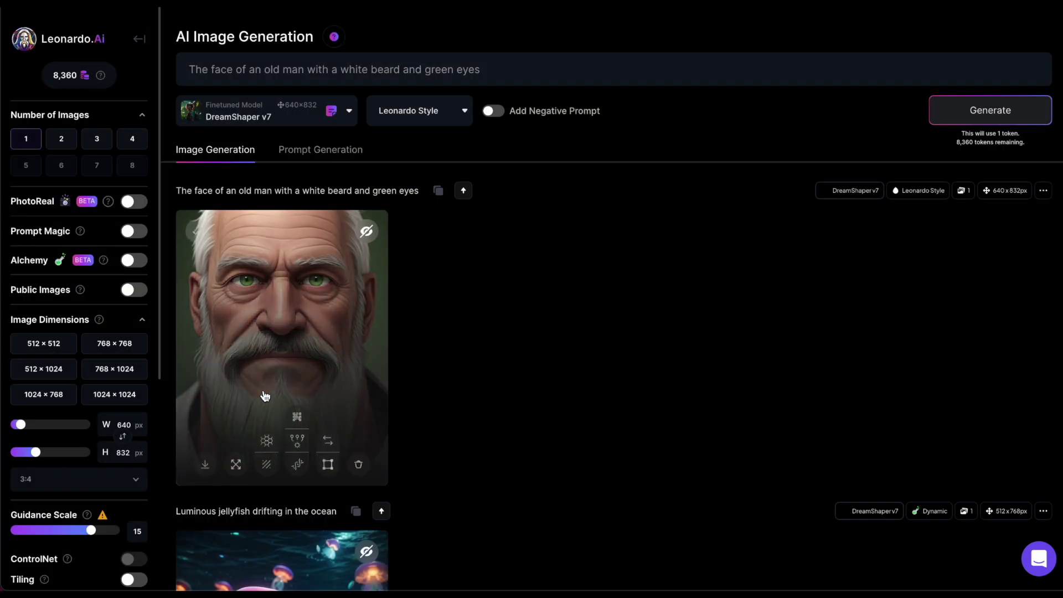
{"action": "left_click", "coordinate": [134, 261]}
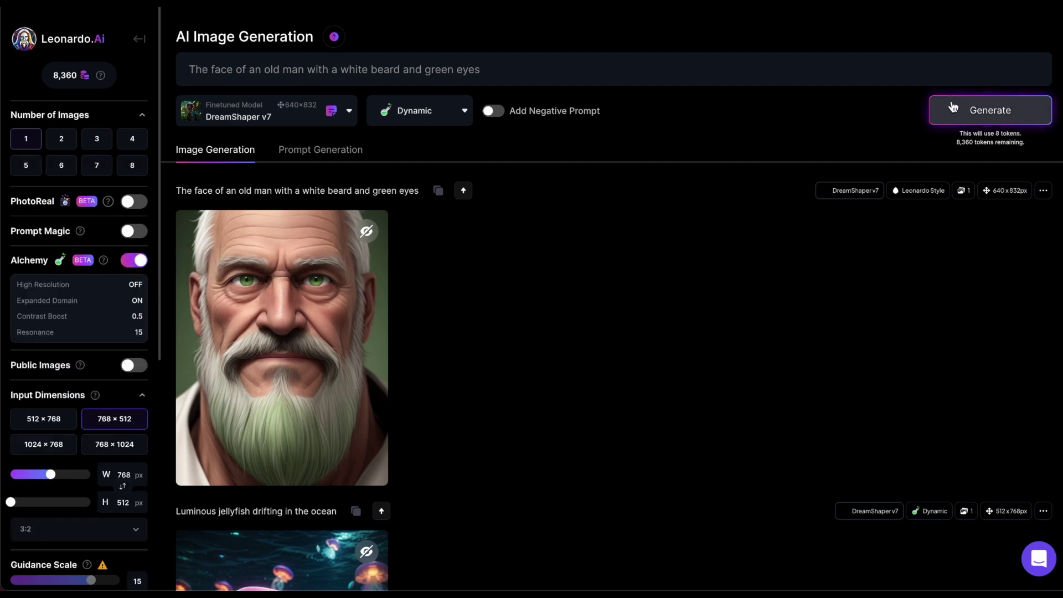
{"action": "left_click", "coordinate": [953, 108]}
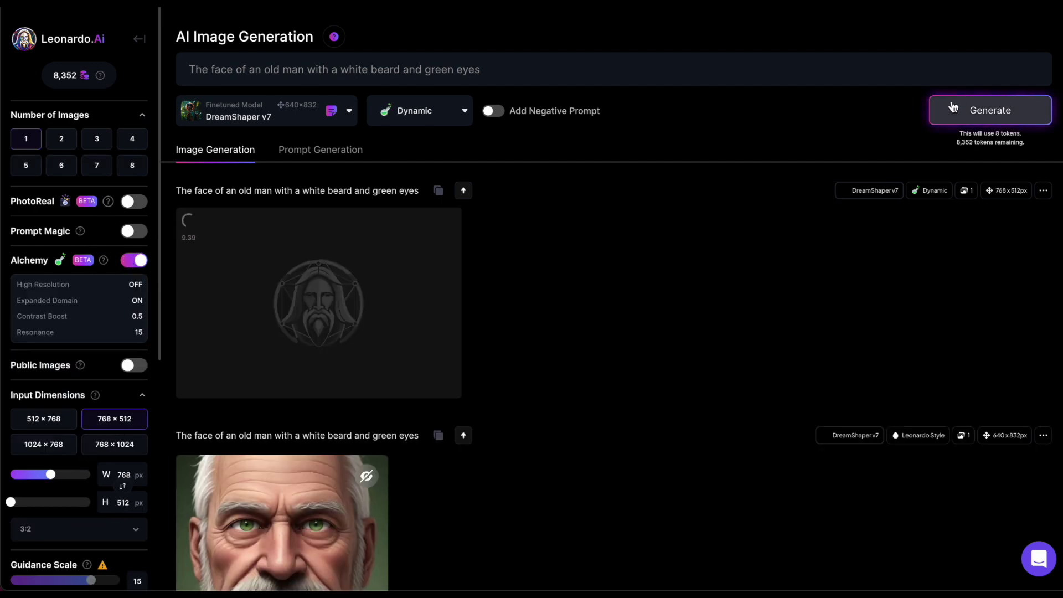
{"action": "left_click", "coordinate": [328, 293]}
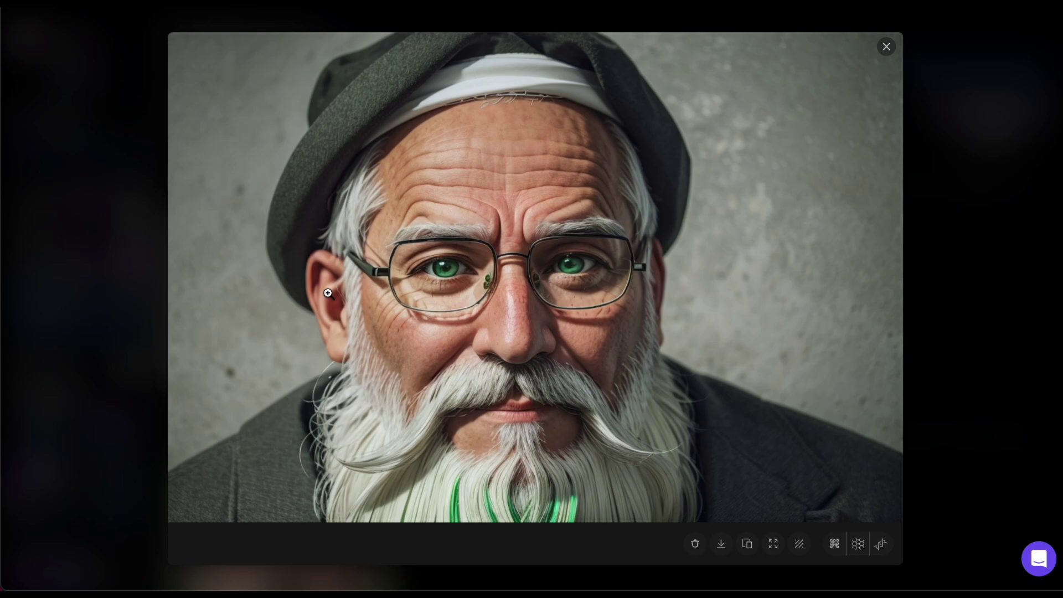
- Add Prompt Magic, generate the portrait again, and view the newest result enlarged
{"action": "key", "text": "Escape"}
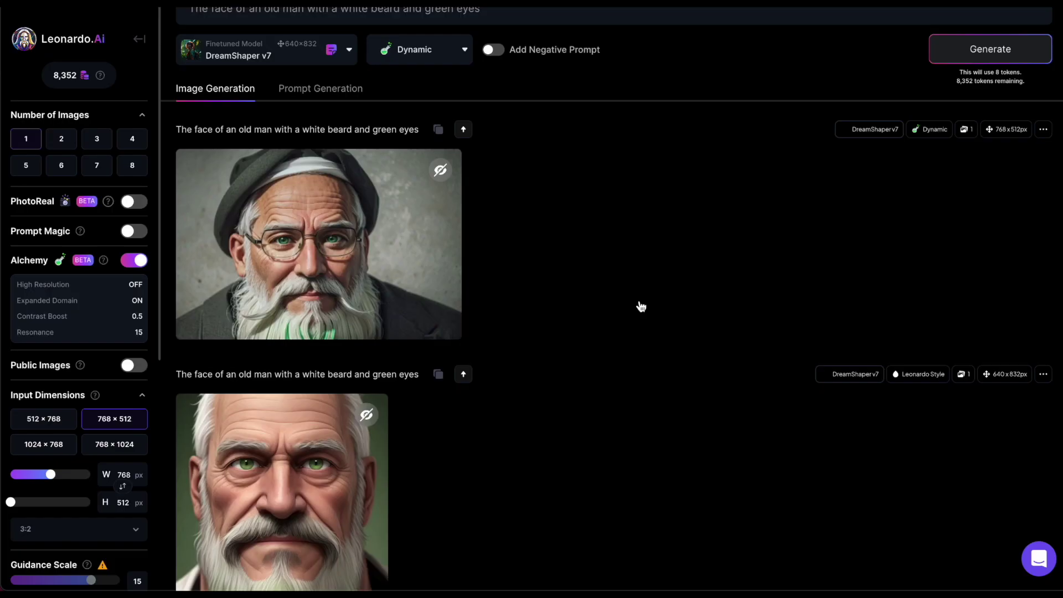
{"action": "left_click", "coordinate": [134, 231]}
{"action": "scroll", "coordinate": [1041, 107], "scroll_direction": "up", "scroll_amount": 1}
{"action": "left_click", "coordinate": [1042, 107]}
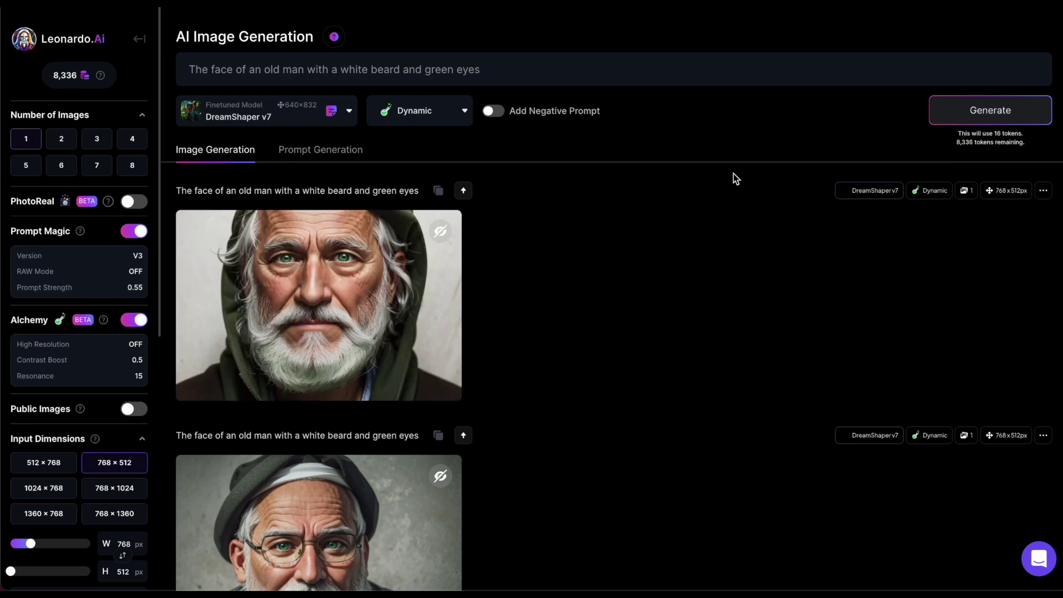
{"action": "left_click", "coordinate": [327, 278]}
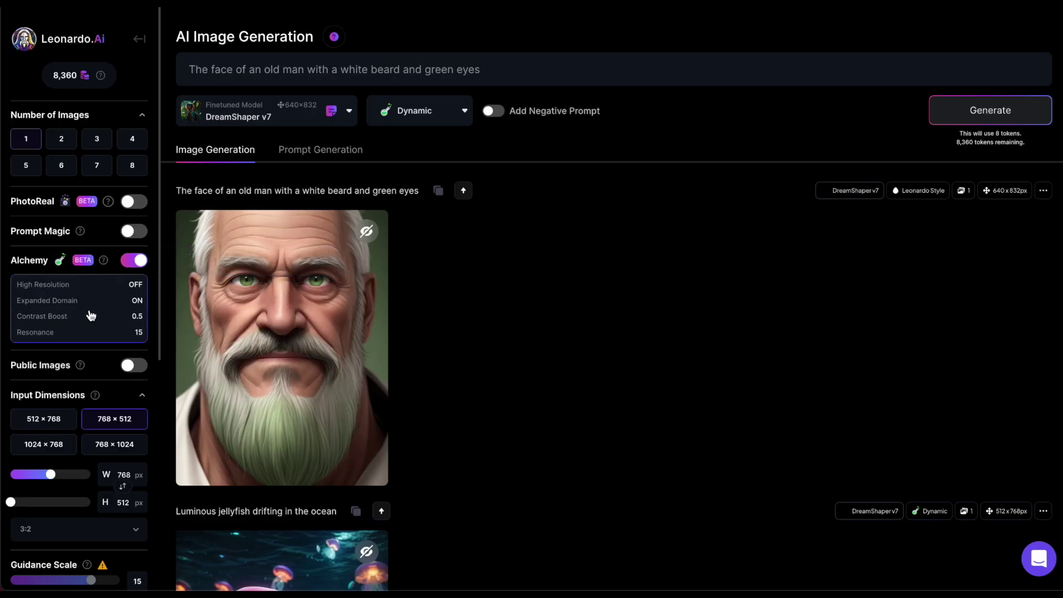
- Open Alchemy settings showing High Resolution off, Expanded Domain on, Contrast Boost 0.5, Resonance 15
{"action": "left_click", "coordinate": [91, 314]}
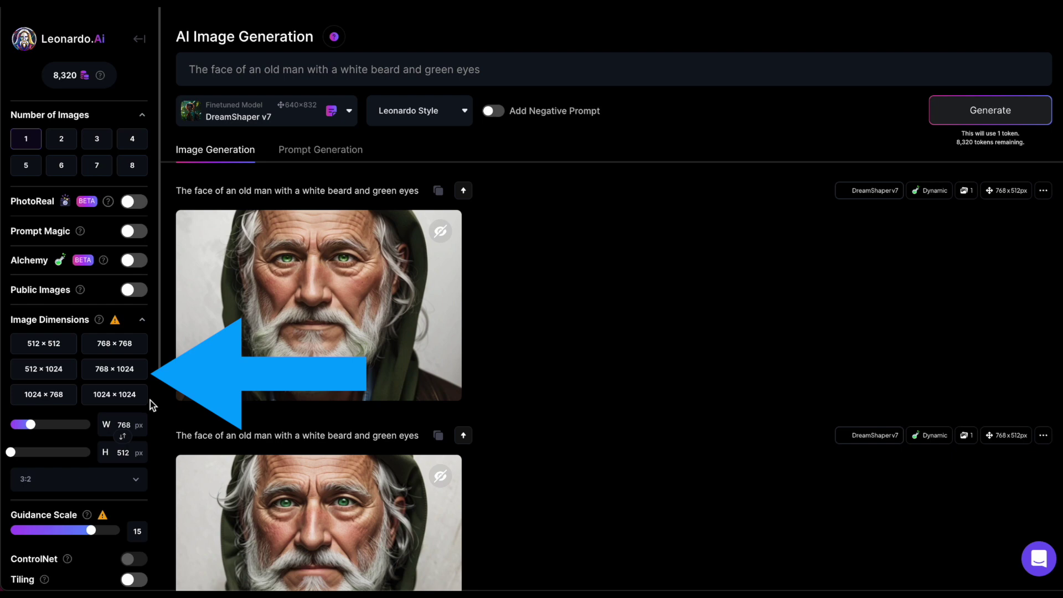
- After trying the 512×1024 and 768×1024 presets, set a 16:9 aspect ratio giving 1264×704
{"action": "left_click", "coordinate": [55, 370]}
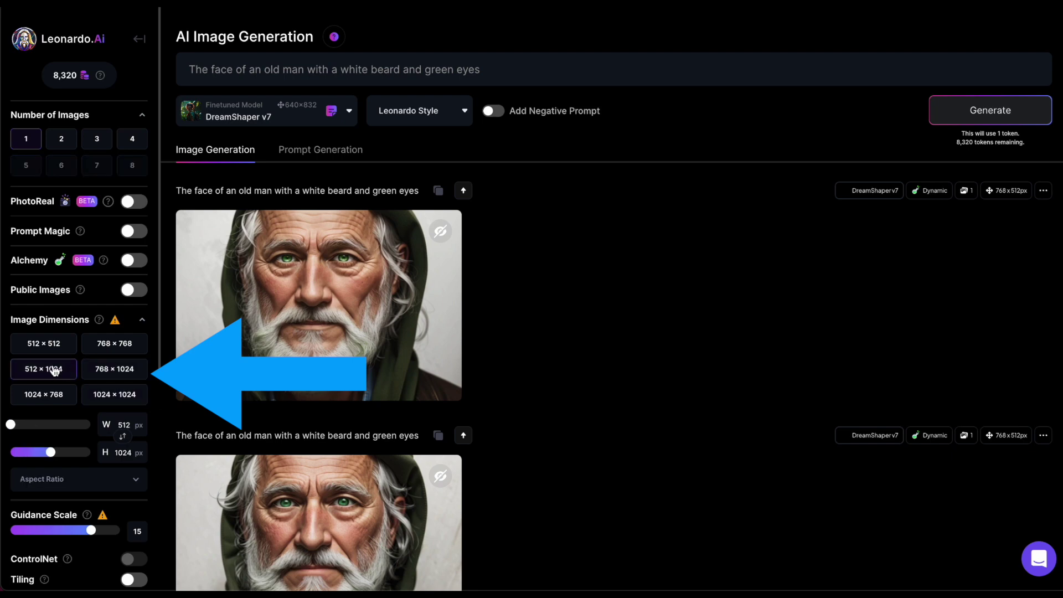
{"action": "left_click", "coordinate": [108, 370]}
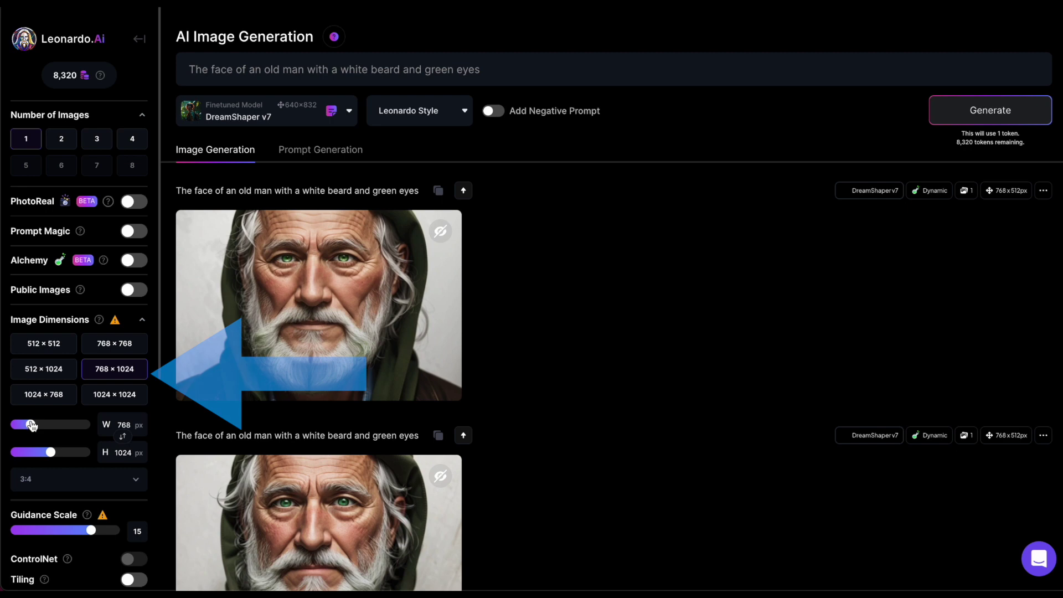
{"action": "mouse_move", "coordinate": [32, 425]}
{"action": "left_mouse_down"}
{"action": "mouse_move", "coordinate": [59, 426]}
{"action": "mouse_move", "coordinate": [39, 425]}
{"action": "left_mouse_up"}
{"action": "left_click", "coordinate": [136, 483]}
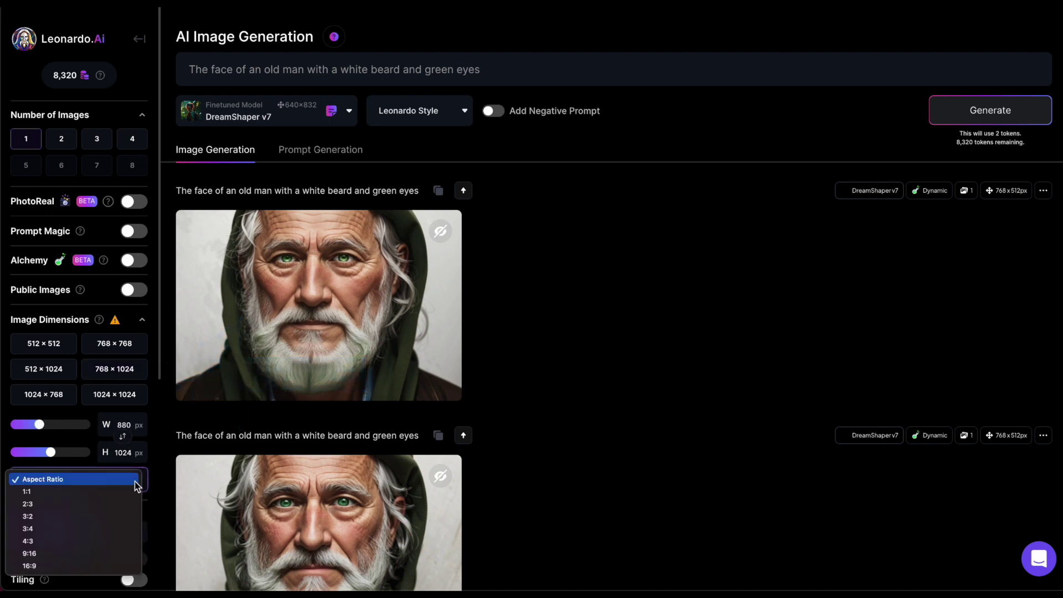
{"action": "left_click", "coordinate": [81, 551]}
{"action": "left_click", "coordinate": [86, 479]}
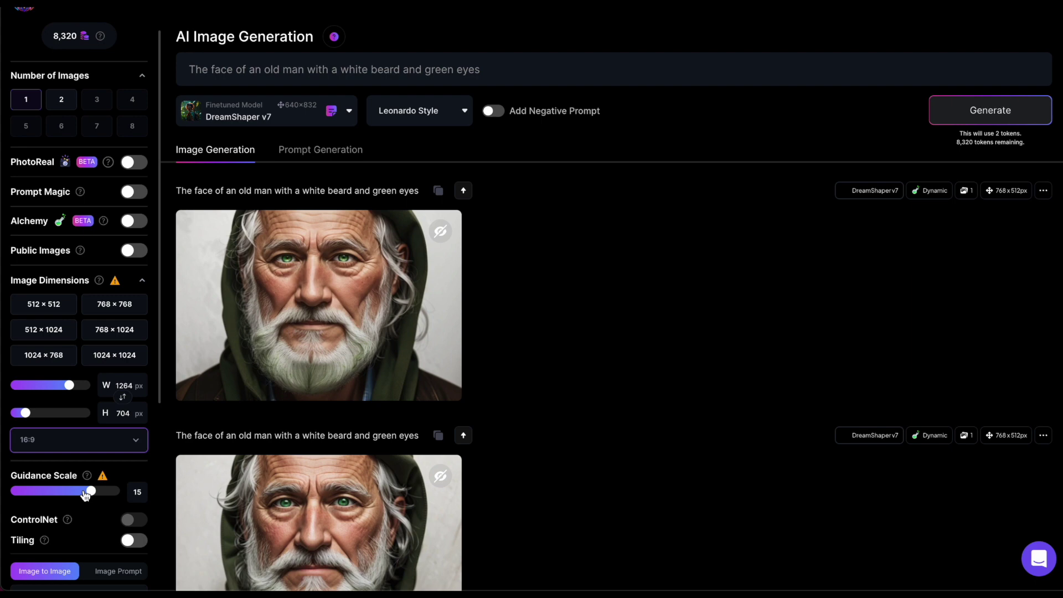
{"action": "scroll", "coordinate": [84, 494], "scroll_direction": "down", "scroll_amount": 1}
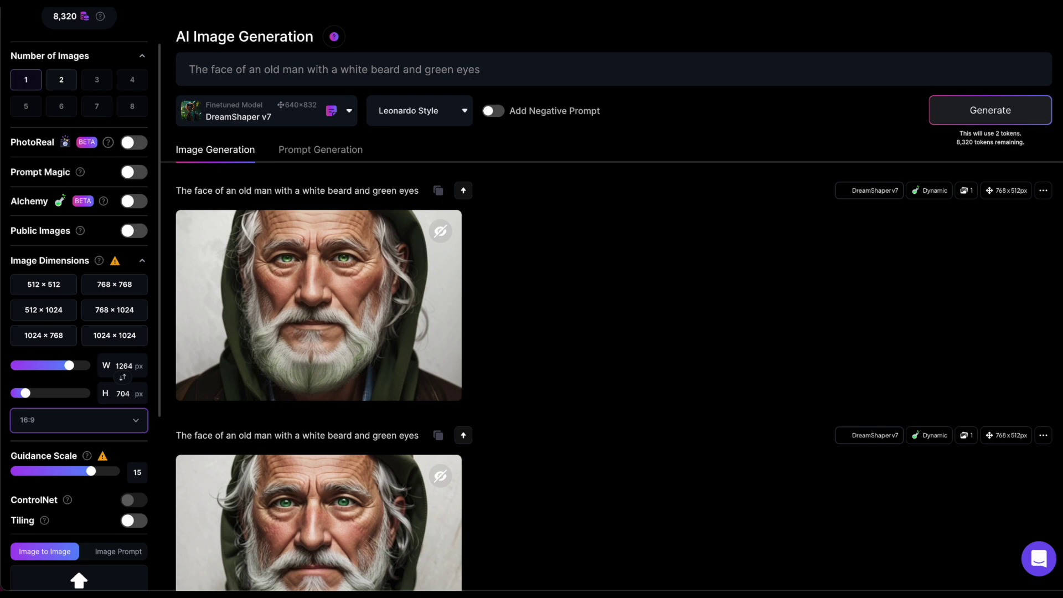
- Drag the Guidance Scale slider down from 15 toward 7
{"action": "mouse_move", "coordinate": [192, 380]}
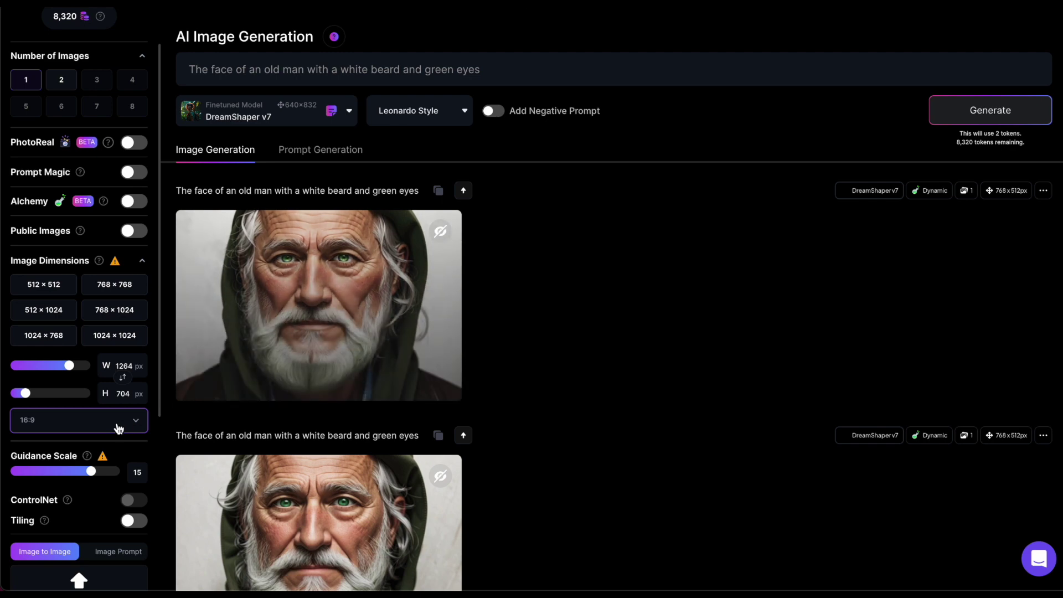
{"action": "left_click", "coordinate": [92, 472]}
{"action": "left_click_drag", "start_coordinate": [94, 478], "coordinate": [47, 474]}
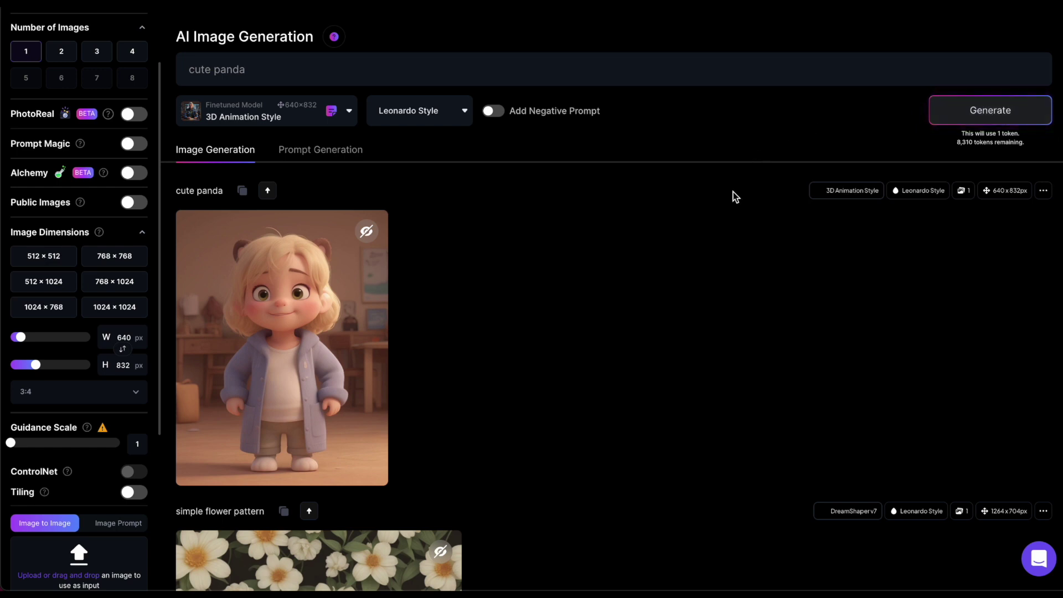
- Generate the cute panda at guidance scale 20, then again with guidance lowered to 7
{"action": "left_click_drag", "start_coordinate": [11, 444], "coordinate": [120, 443]}
{"action": "left_click", "coordinate": [966, 120]}
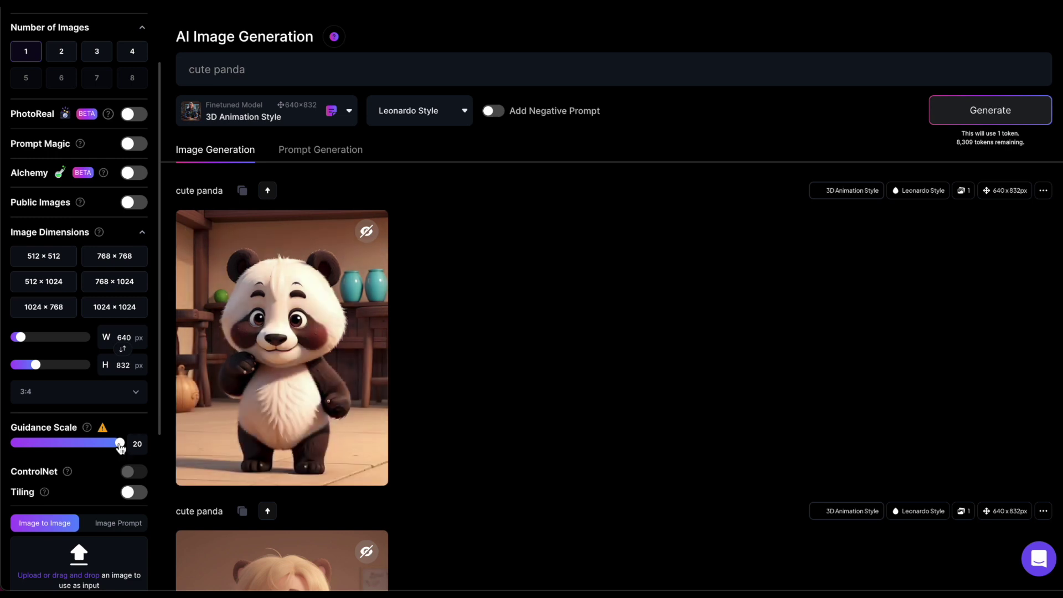
{"action": "left_click_drag", "start_coordinate": [120, 443], "coordinate": [45, 446]}
{"action": "left_click", "coordinate": [986, 107]}
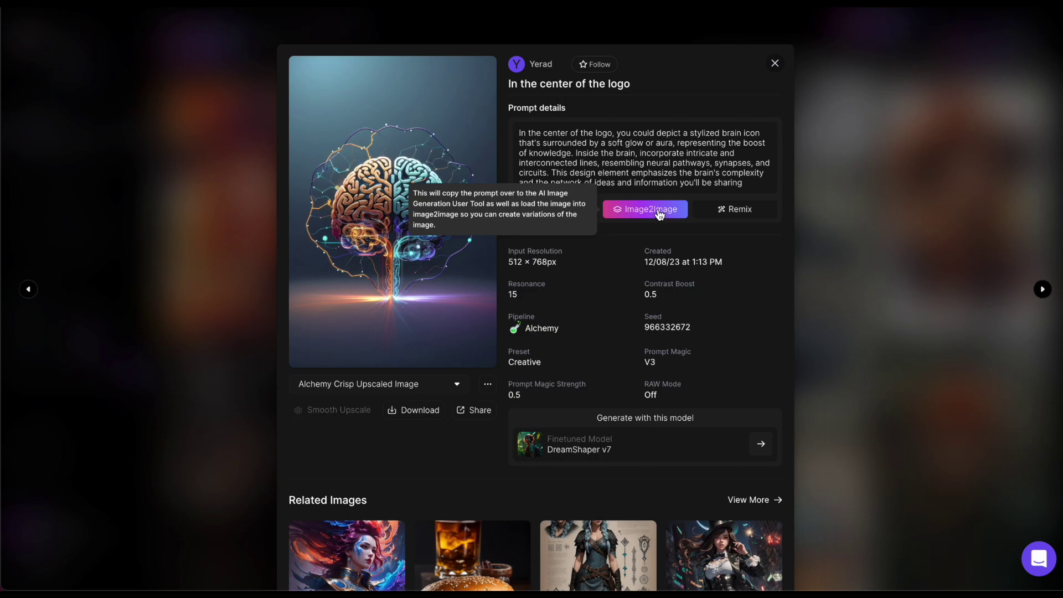
- Send the brain-logo image to Image2Image and generate the curious panda cub on a bamboo tree idea
{"action": "left_click", "coordinate": [659, 213]}
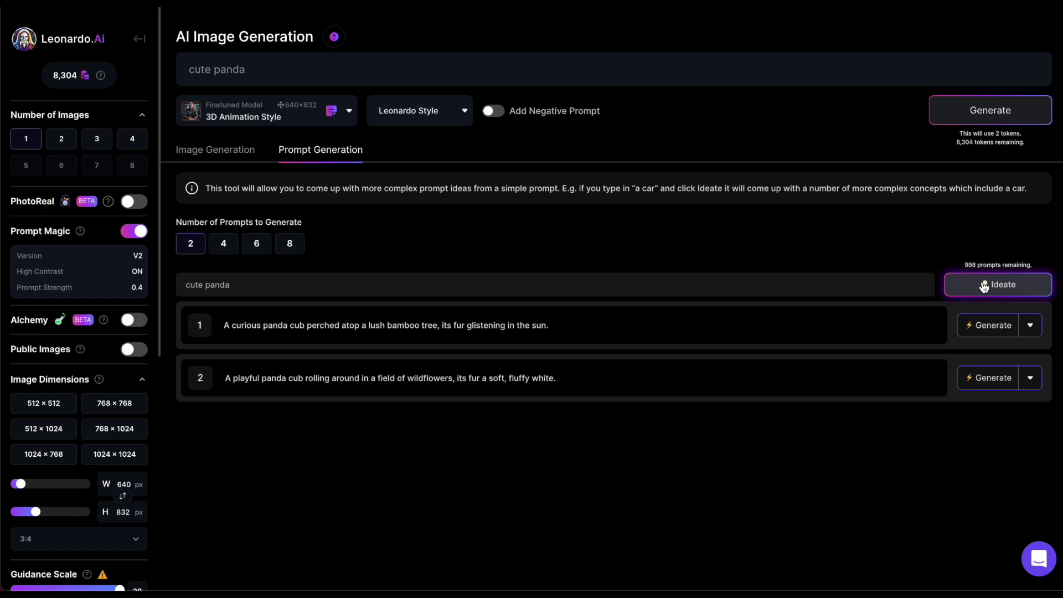
{"action": "left_click", "coordinate": [979, 328]}
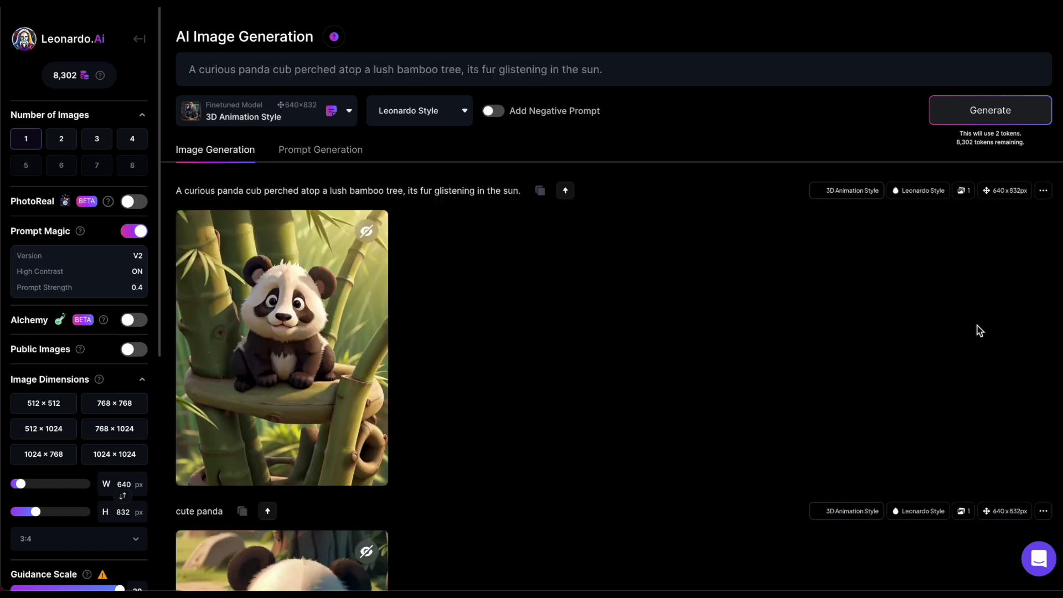
{"action": "left_click", "coordinate": [342, 155]}
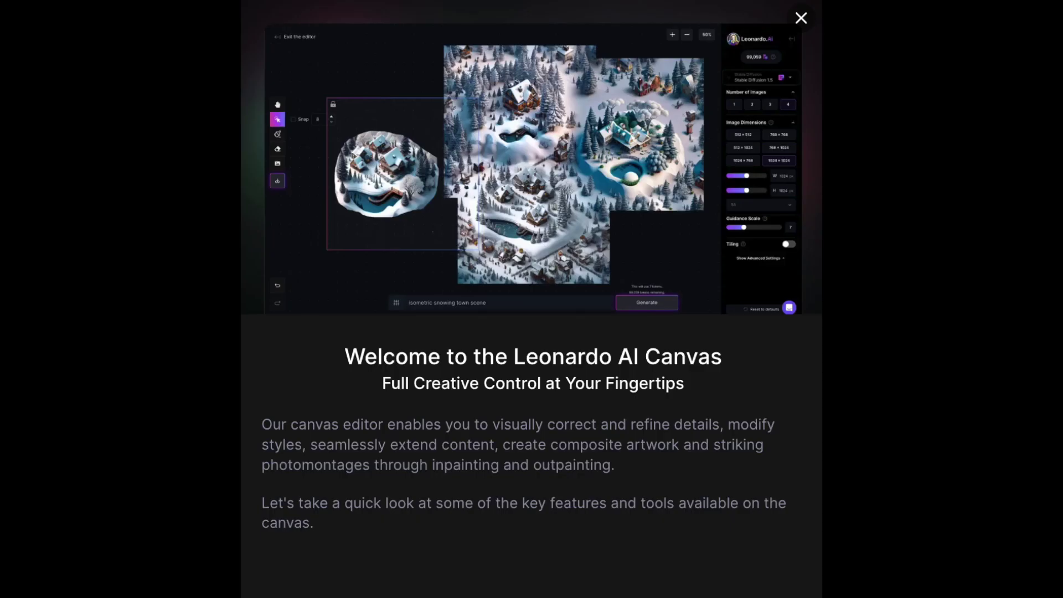